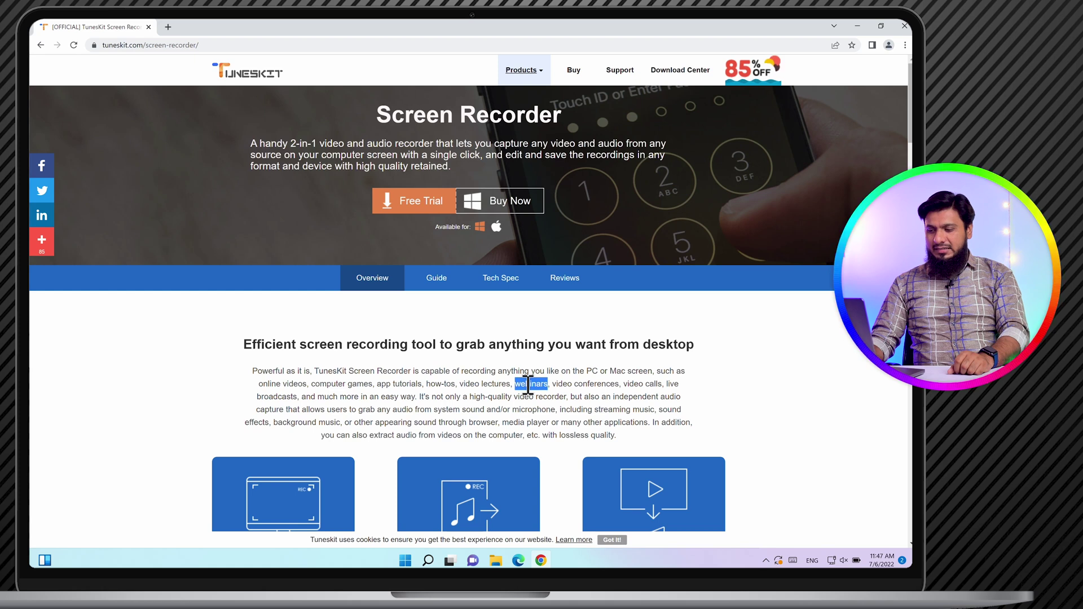
Read the Screen Recorder product overview, examining which kinds of video and audio it can capture
{"action": "double_click", "coordinate": [587, 384]}
{"action": "double_click", "coordinate": [653, 384]}
{"action": "double_click", "coordinate": [290, 395]}
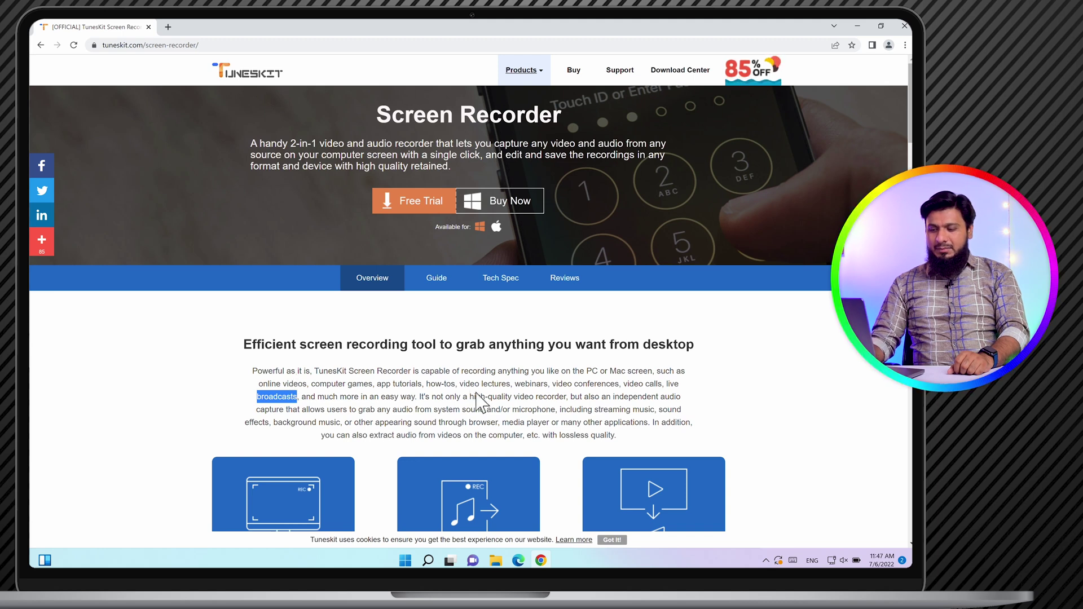
{"action": "left_click_drag", "start_coordinate": [469, 397], "coordinate": [551, 398]}
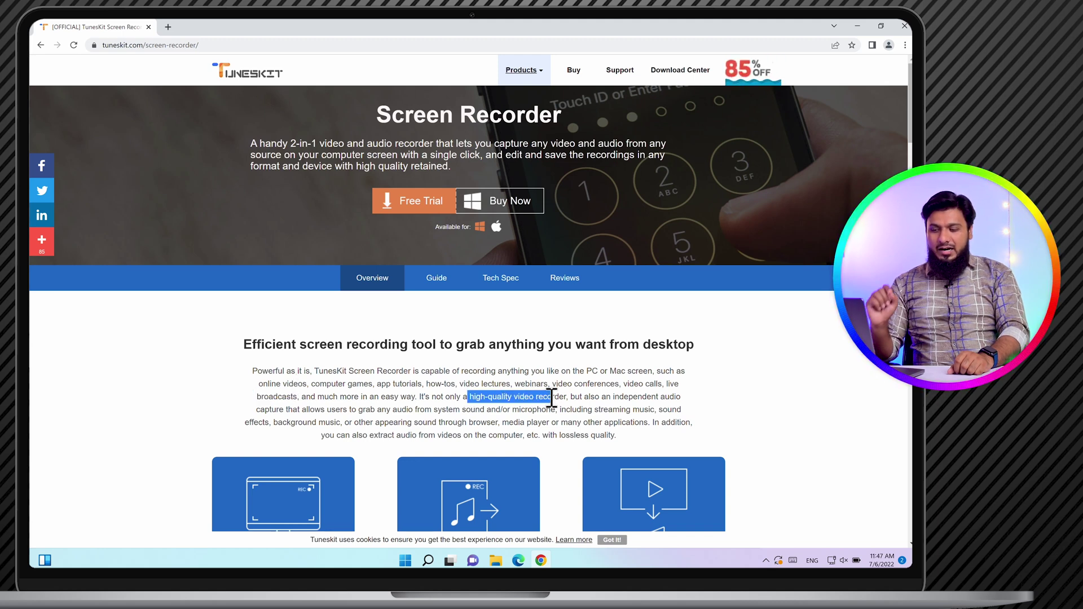
{"action": "double_click", "coordinate": [403, 410]}
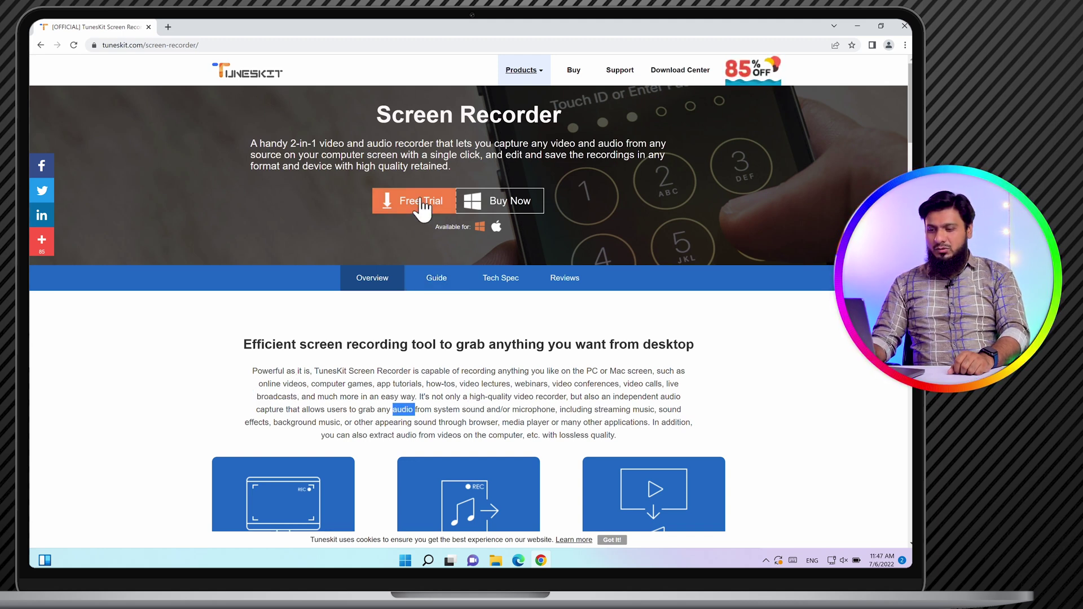
Download the free trial of TunesKit Screen Recorder, run its installer and allow it to make changes to the device
{"action": "left_click", "coordinate": [421, 202]}
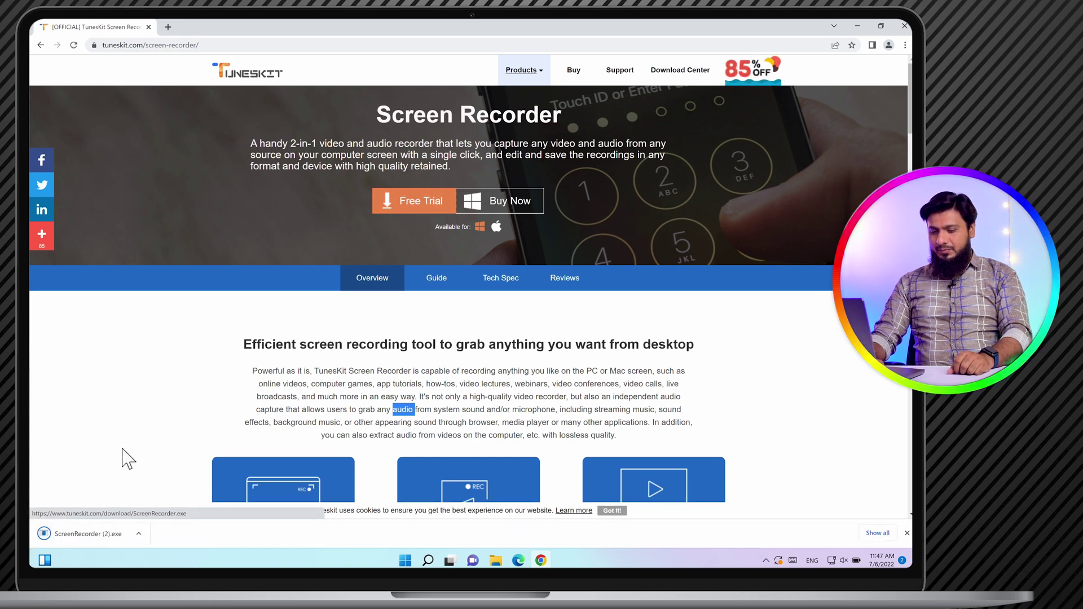
{"action": "left_click", "coordinate": [107, 535]}
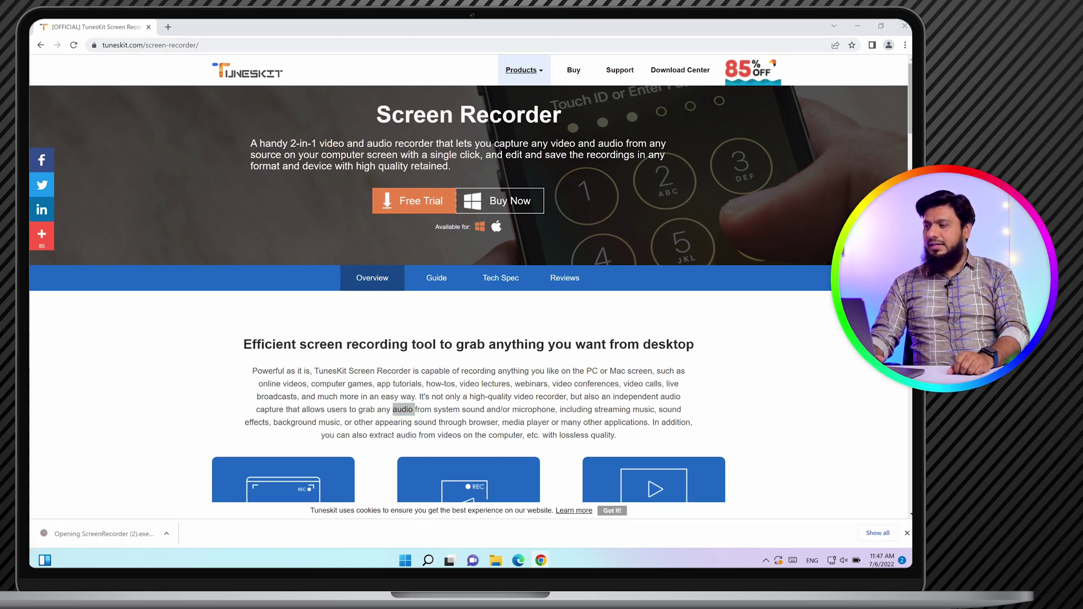
{"action": "double_click", "coordinate": [854, 25]}
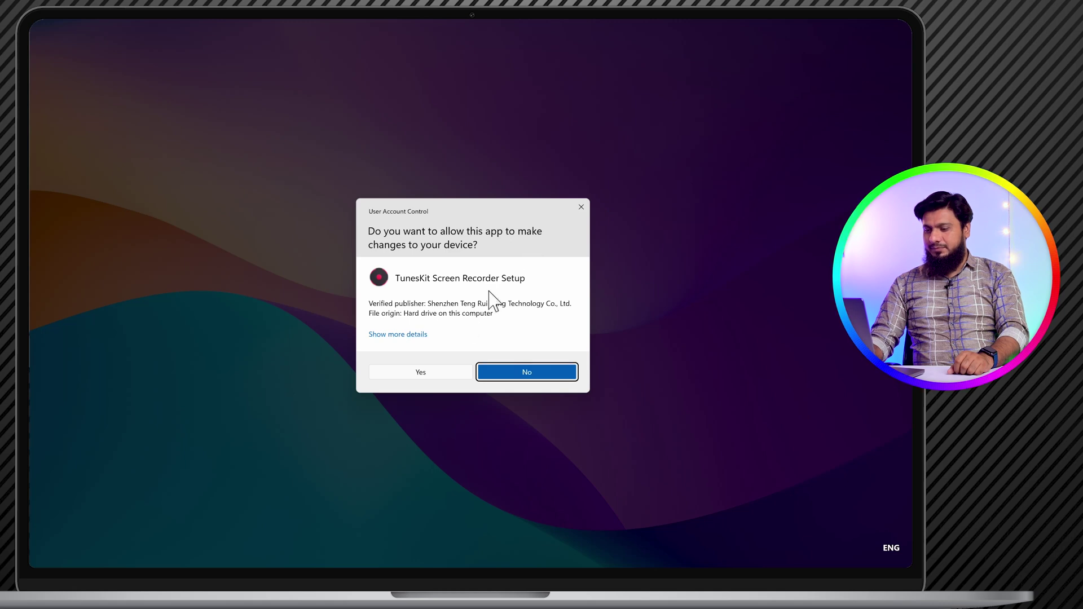
{"action": "left_click", "coordinate": [421, 372]}
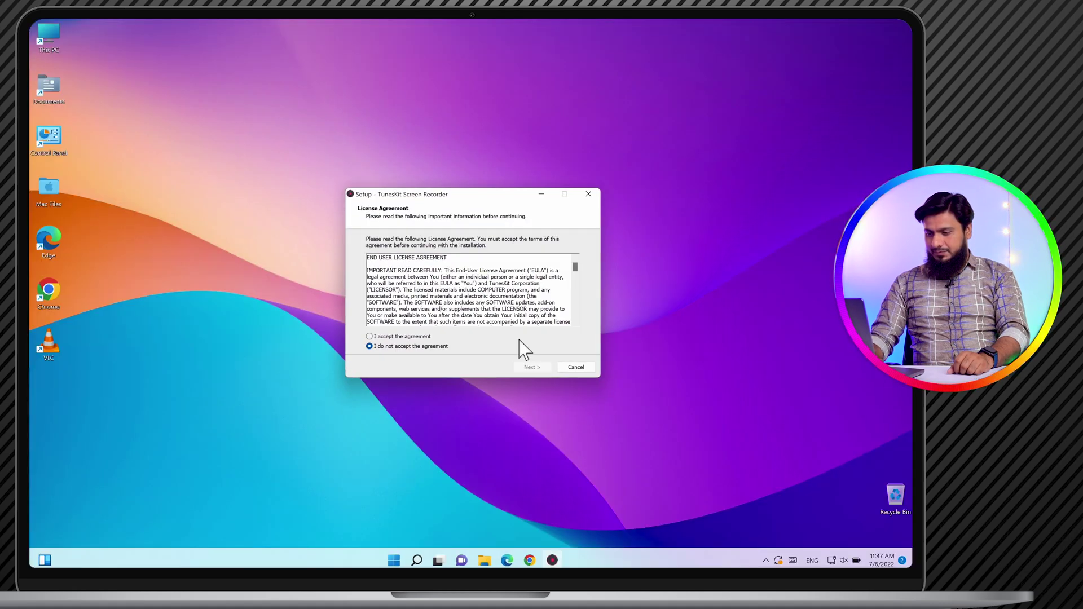
Accept the license agreement, install TunesKit Screen Recorder in the default folder, and finish setup with the program launching
{"action": "left_click", "coordinate": [420, 338]}
{"action": "left_click", "coordinate": [532, 367]}
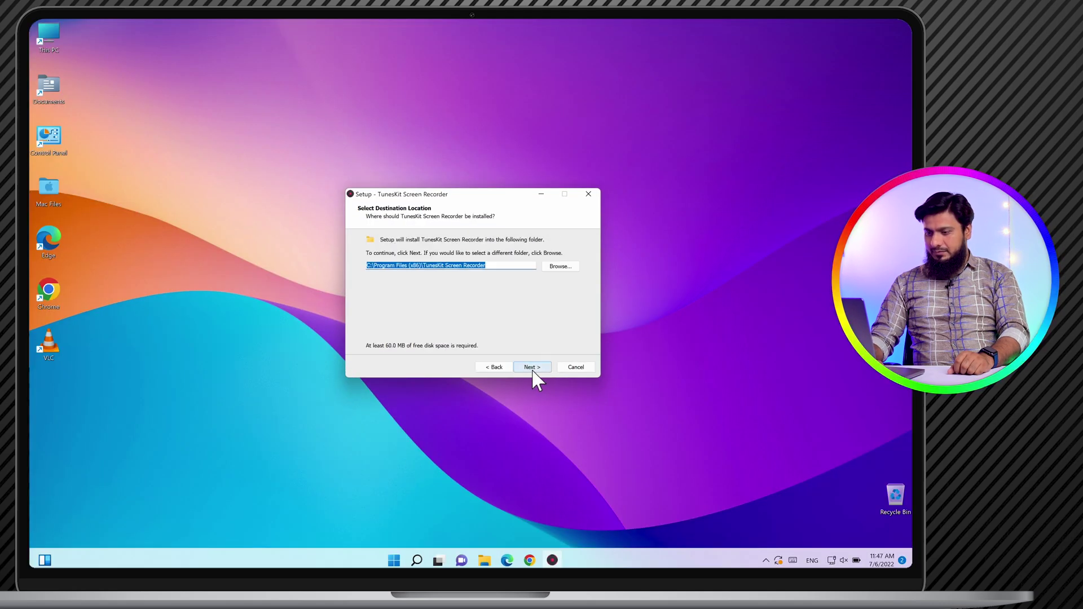
{"action": "left_click", "coordinate": [532, 367]}
{"action": "left_click", "coordinate": [532, 368]}
{"action": "left_click", "coordinate": [533, 368]}
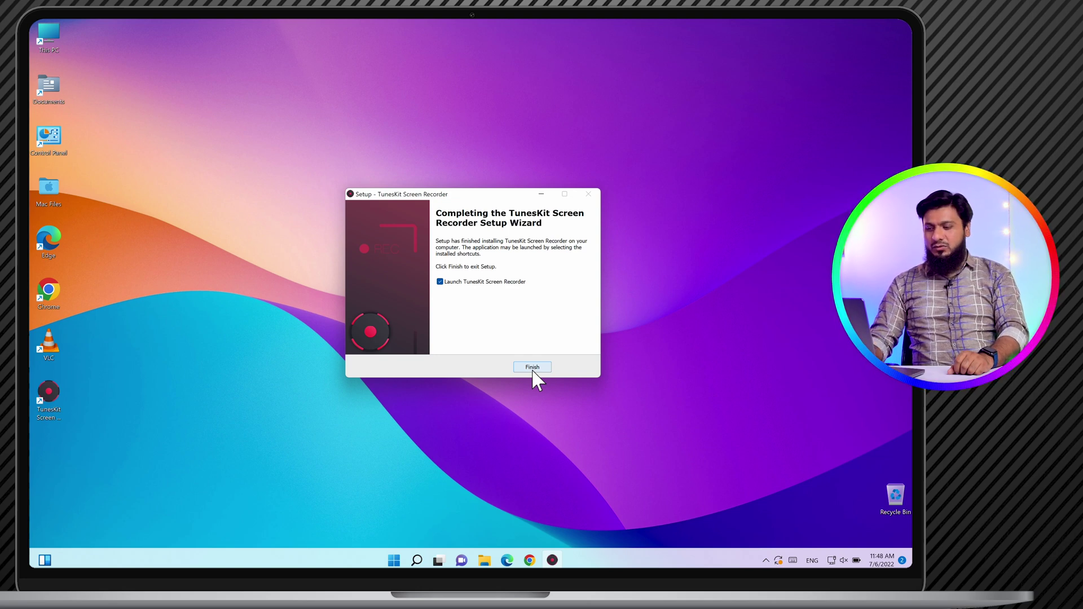
{"action": "left_click", "coordinate": [532, 368]}
Review the preset capture sizes and draw a custom recording area over the whole desktop, about 1728 by 1078
{"action": "left_click_drag", "start_coordinate": [506, 230], "coordinate": [500, 222]}
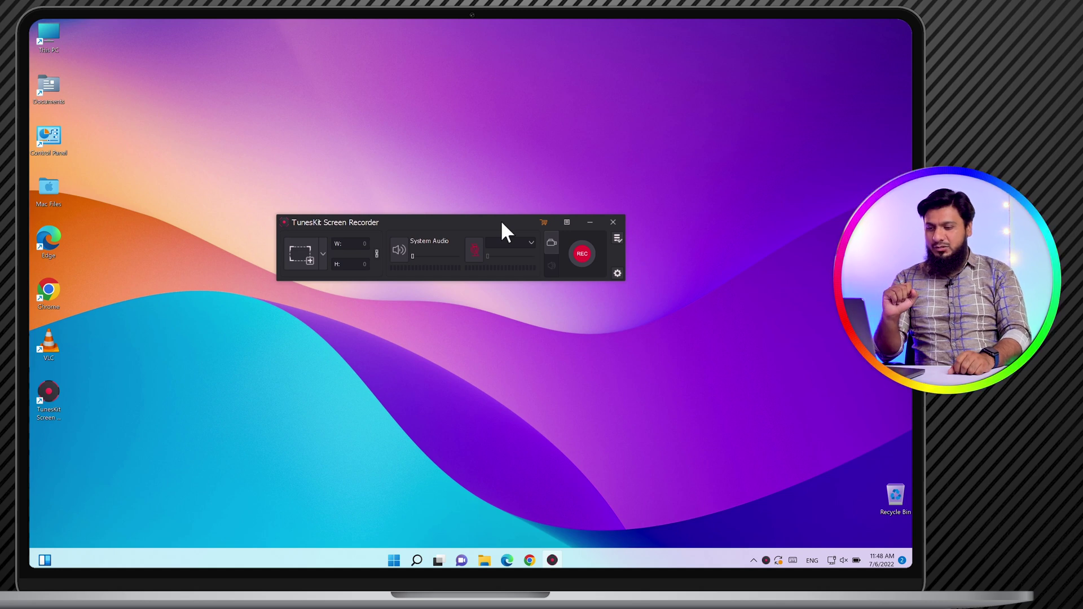
{"action": "left_click_drag", "start_coordinate": [501, 222], "coordinate": [501, 221]}
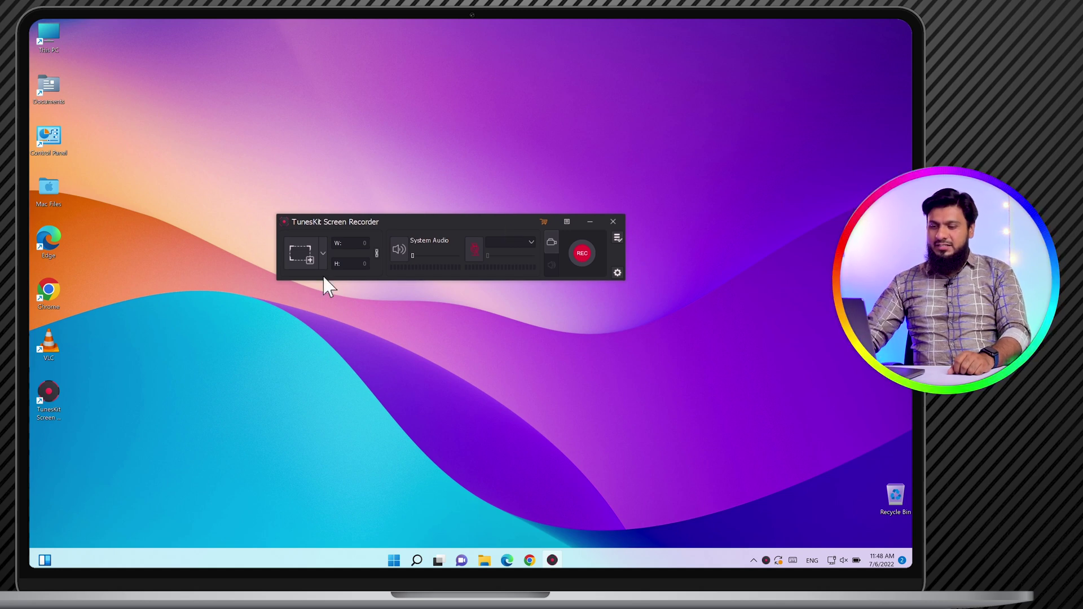
{"action": "left_click", "coordinate": [323, 254]}
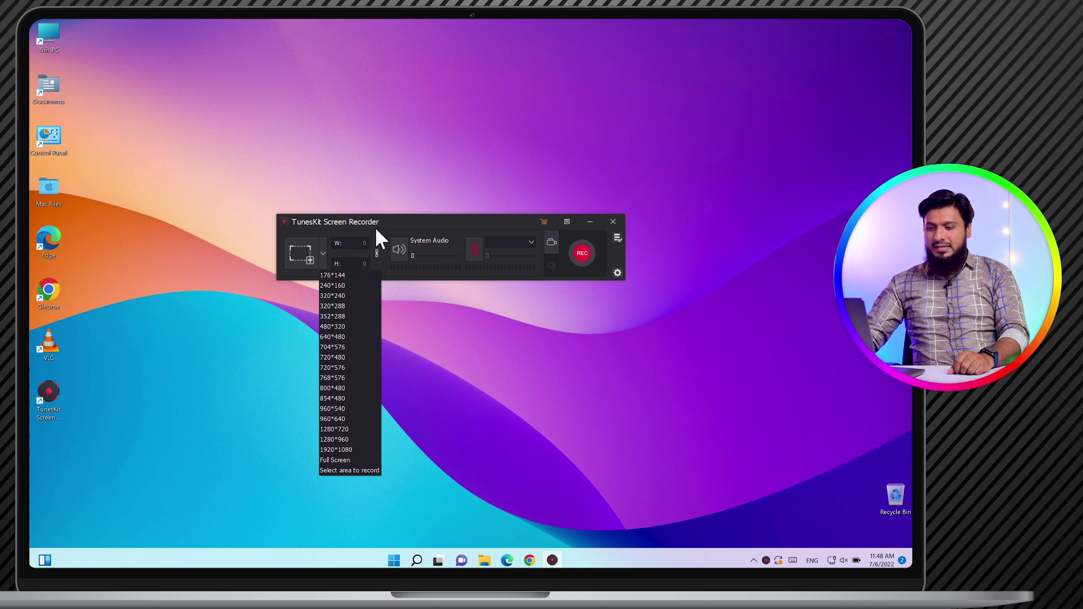
{"action": "left_click", "coordinate": [304, 252]}
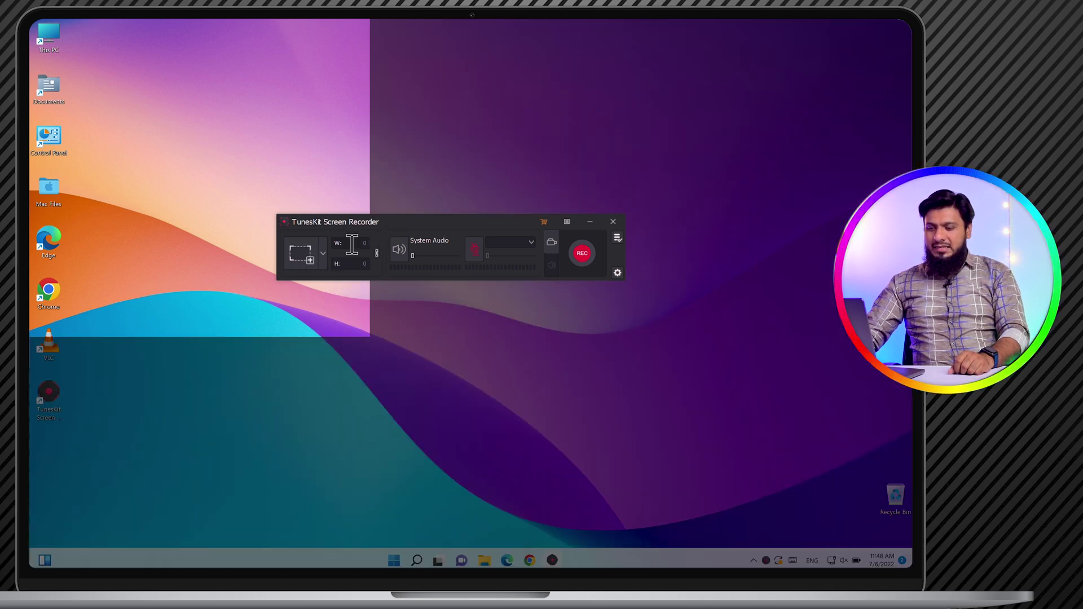
{"action": "left_click", "coordinate": [356, 244]}
{"action": "left_click_drag", "start_coordinate": [374, 340], "coordinate": [911, 567]}
{"action": "double_click", "coordinate": [358, 243]}
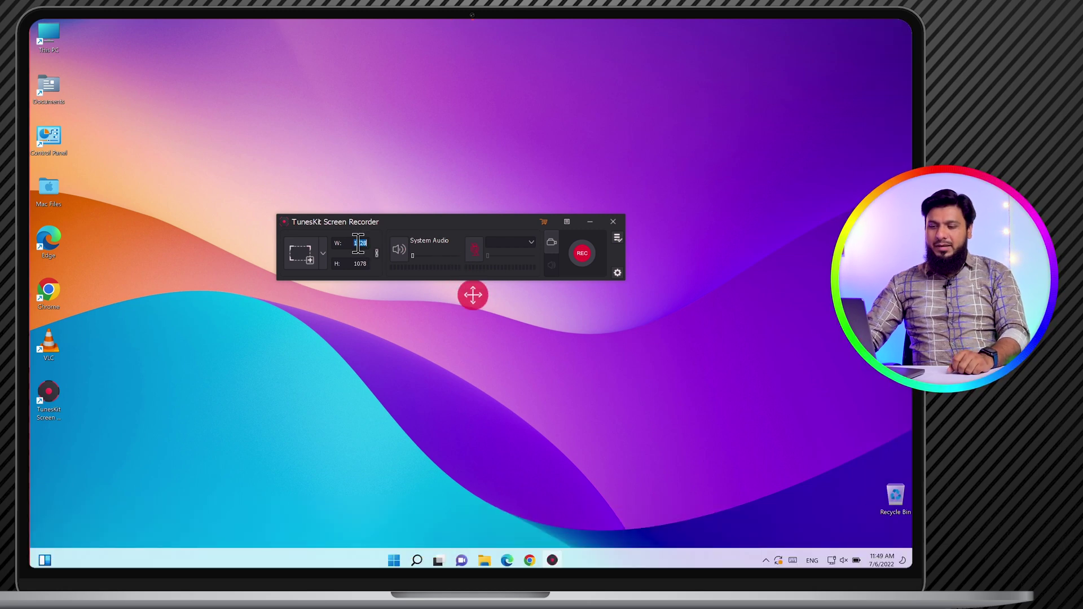
{"action": "double_click", "coordinate": [360, 264]}
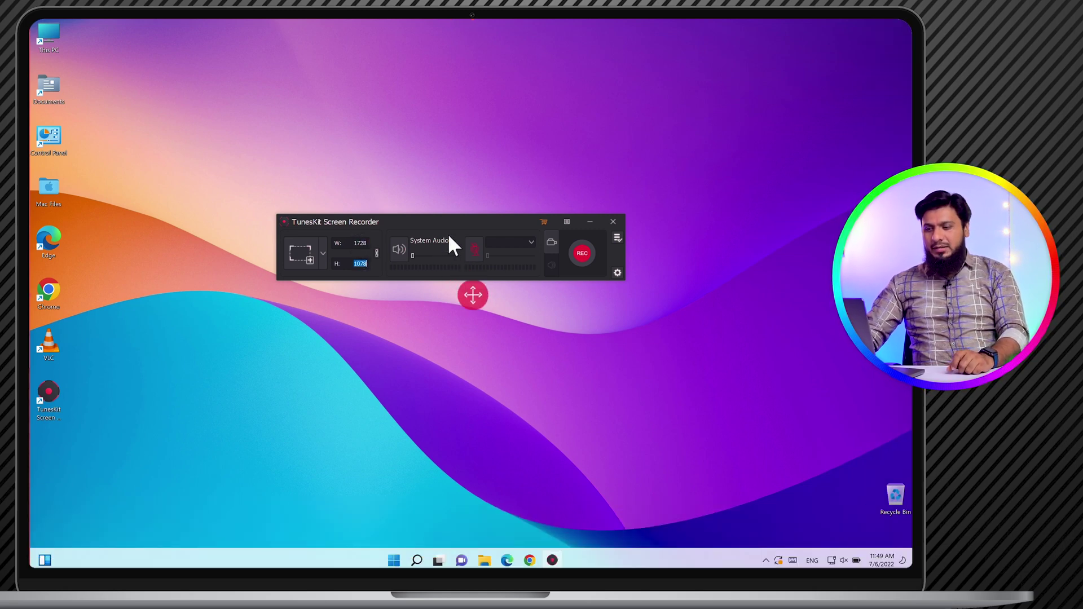
Turn on the microphone with system audio kept on, and briefly try the audio-only recording mode
{"action": "left_click", "coordinate": [401, 249]}
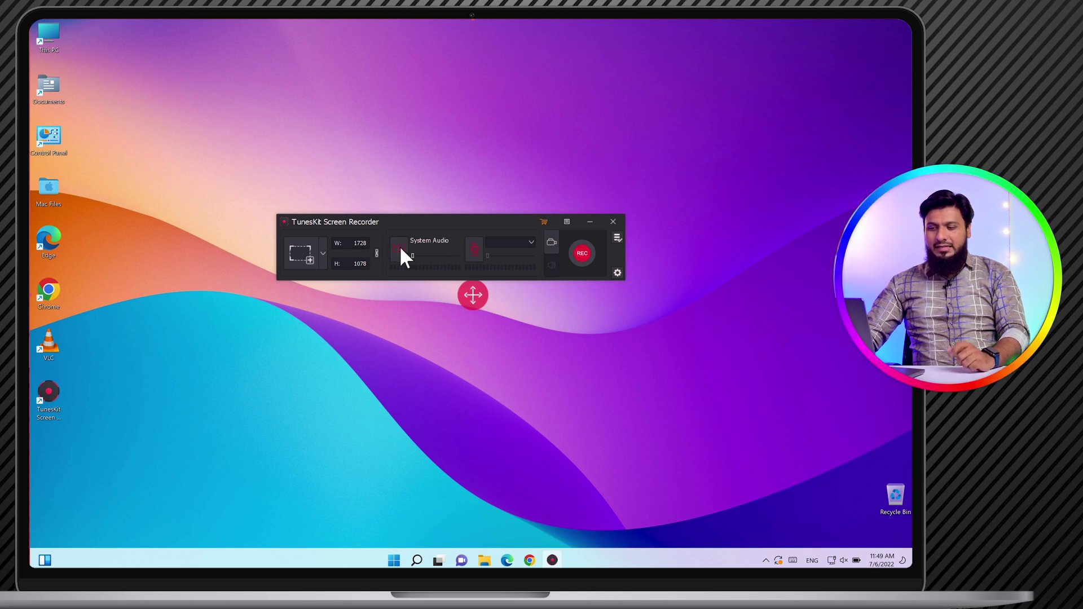
{"action": "left_click", "coordinate": [475, 254]}
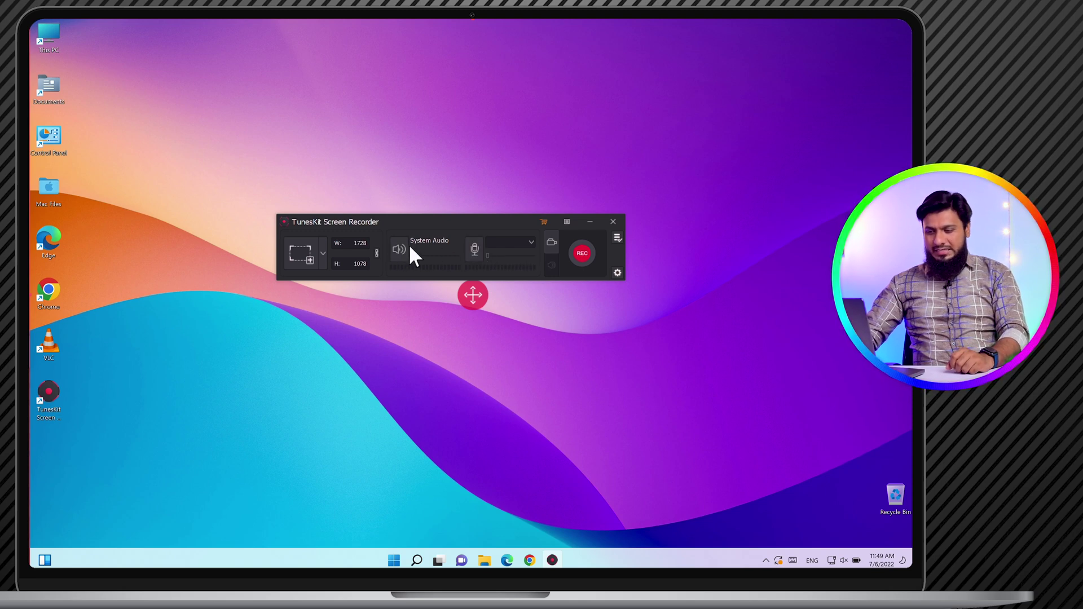
{"action": "left_click", "coordinate": [551, 265]}
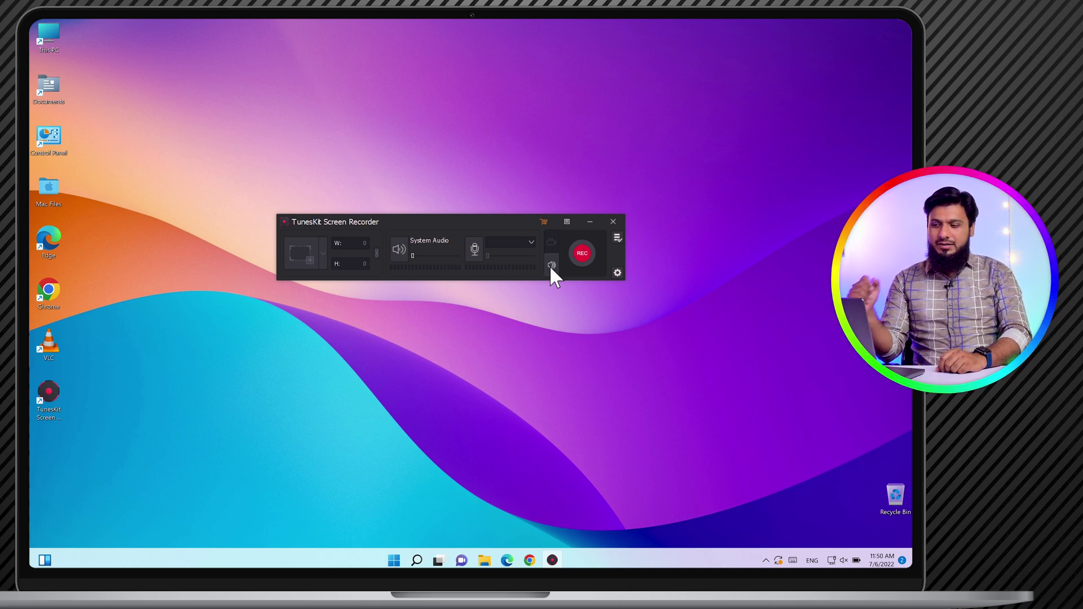
{"action": "left_click", "coordinate": [551, 267]}
Open the recording options and examine the device, HD, web and general output formats and the quality choices without changing the format
{"action": "left_click", "coordinate": [617, 273]}
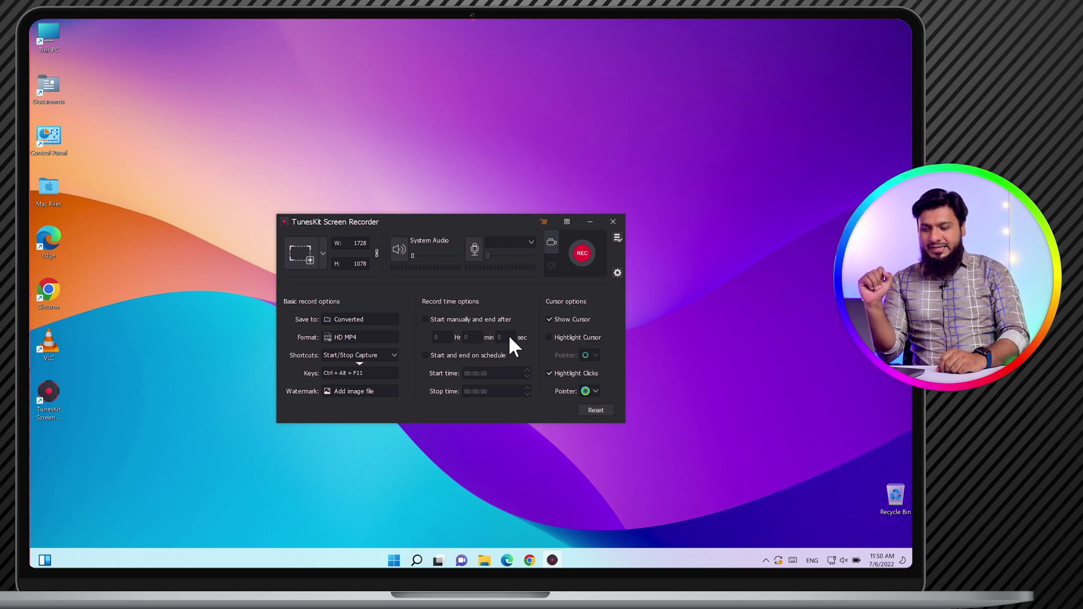
{"action": "left_click", "coordinate": [371, 339]}
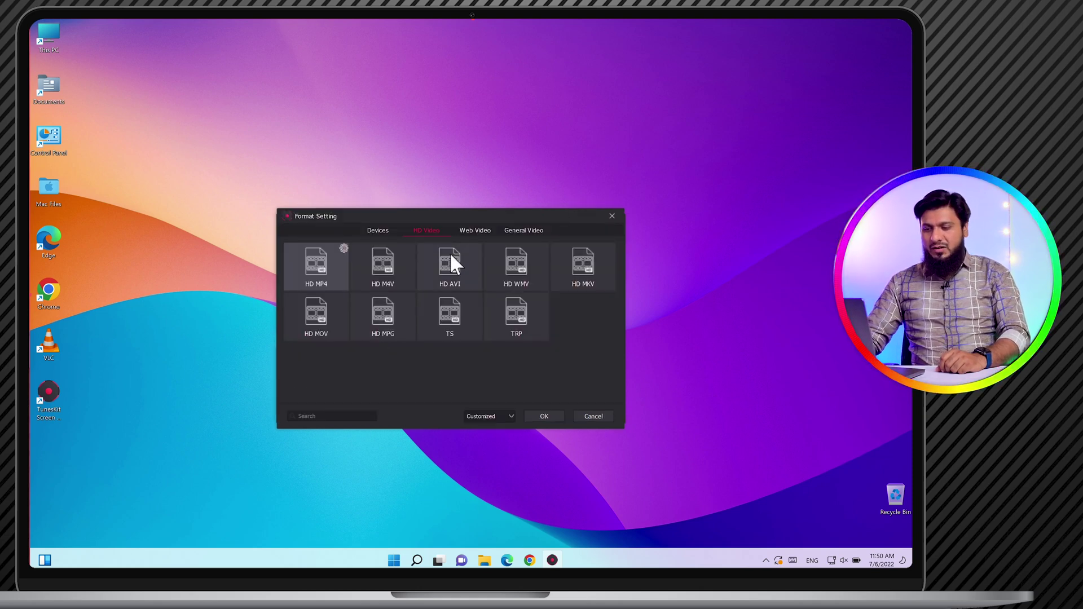
{"action": "left_click", "coordinate": [475, 232]}
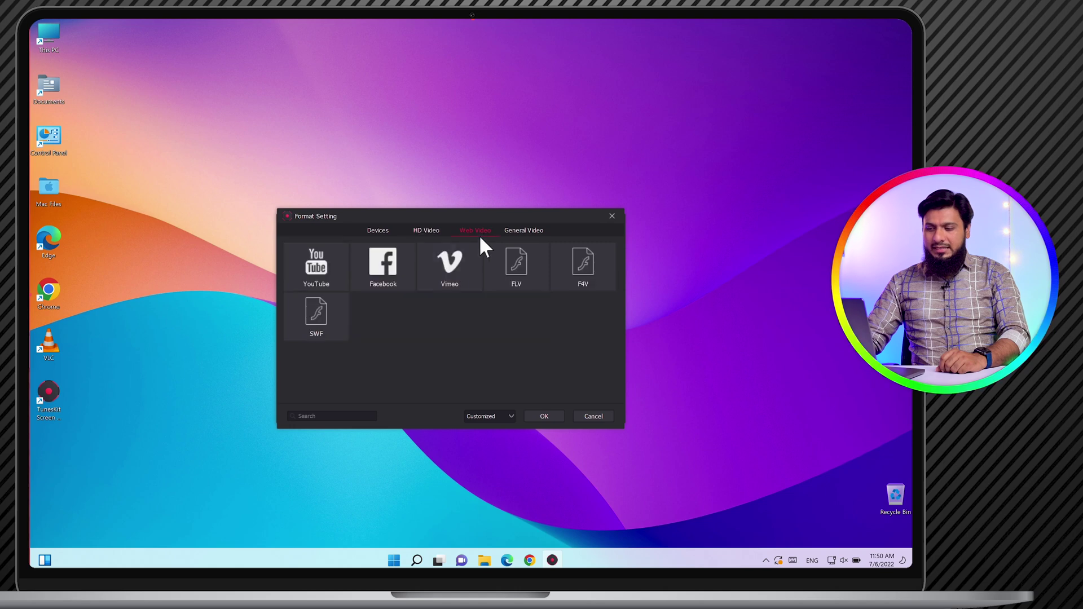
{"action": "left_click", "coordinate": [529, 230]}
{"action": "left_click", "coordinate": [428, 231]}
{"action": "left_click", "coordinate": [378, 230]}
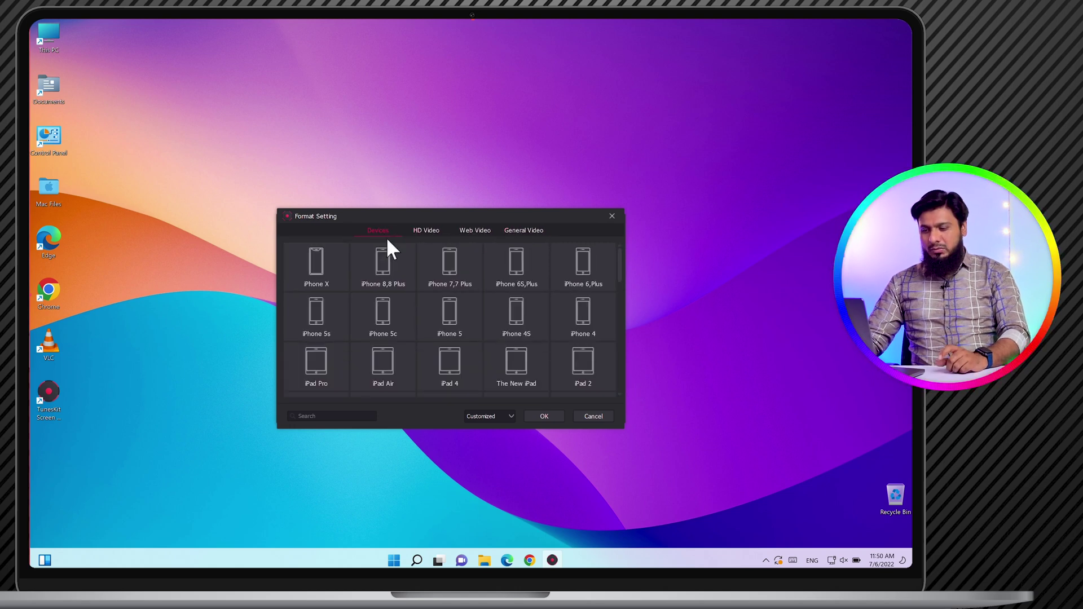
{"action": "left_click", "coordinate": [433, 229]}
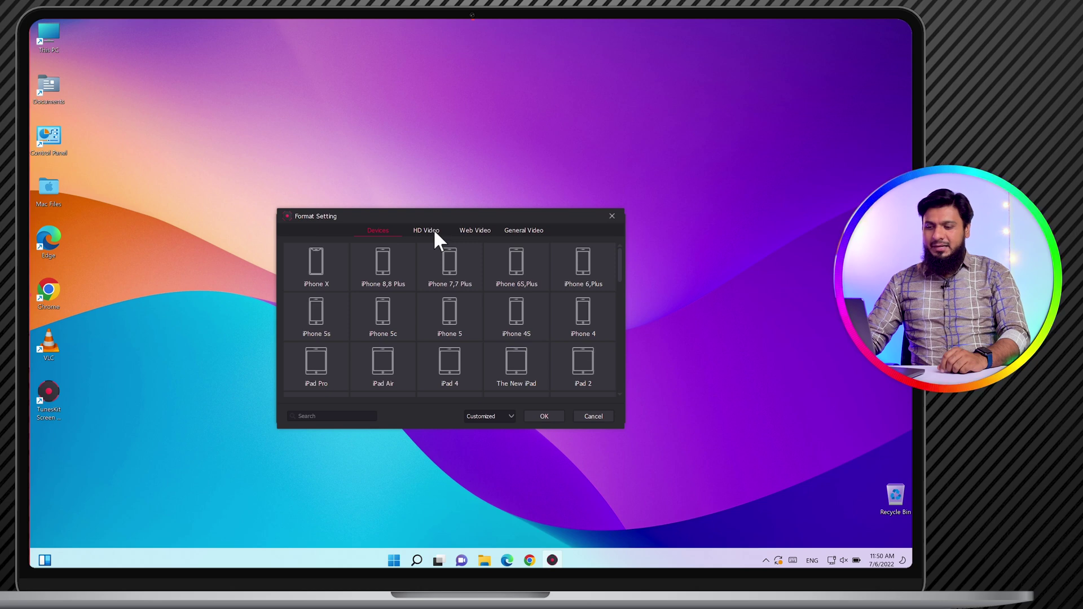
{"action": "left_click", "coordinate": [469, 229]}
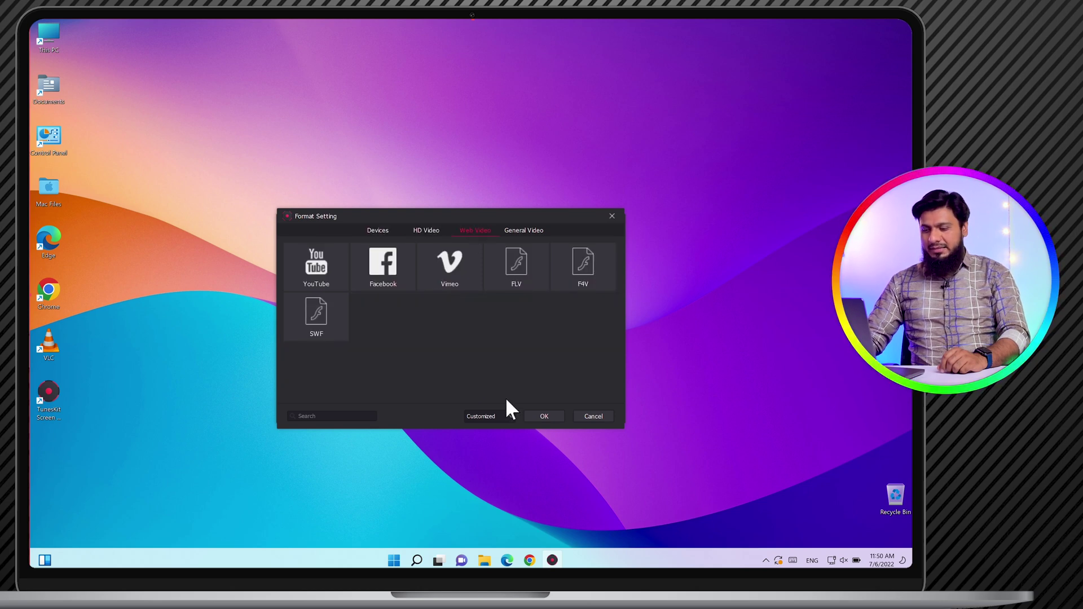
{"action": "left_click", "coordinate": [511, 416]}
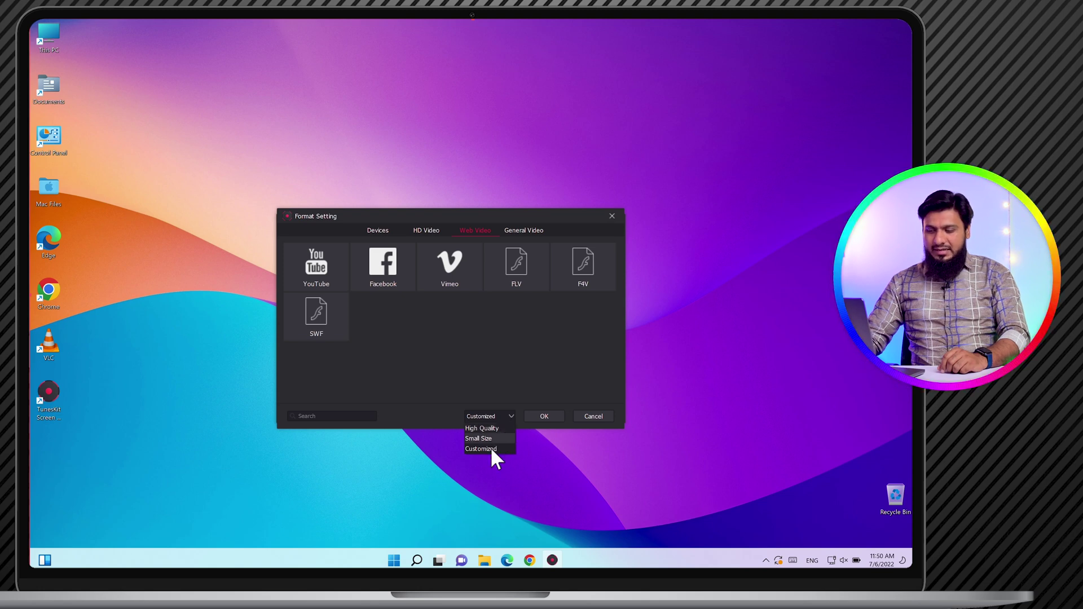
{"action": "left_click", "coordinate": [593, 417]}
Examine the shortcut actions and the watermark image settings, cancel without adding an image, and close the recording options
{"action": "left_click", "coordinate": [394, 355]}
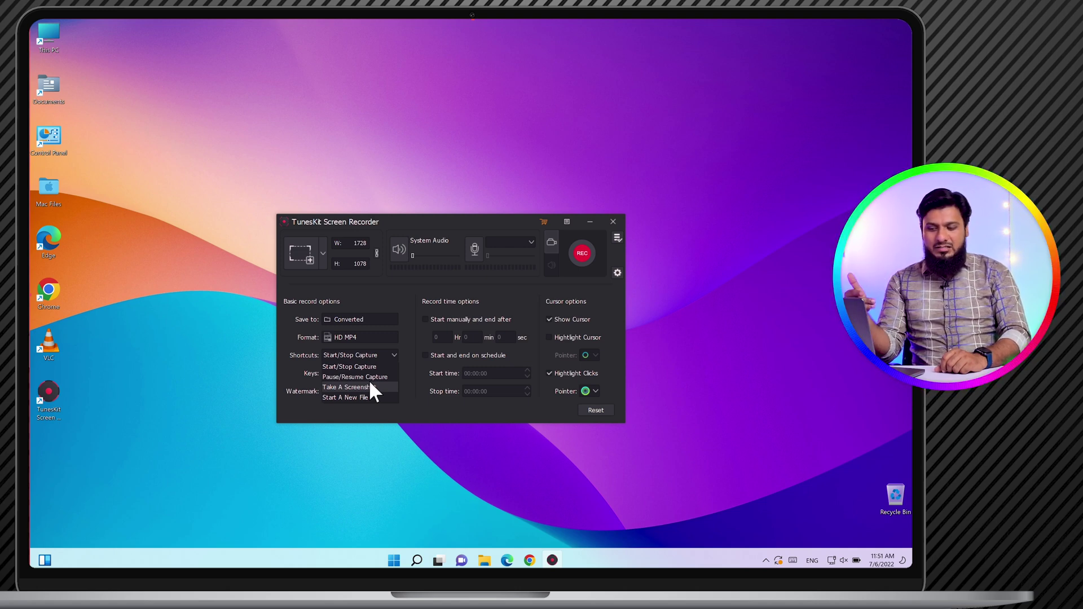
{"action": "left_click", "coordinate": [394, 355]}
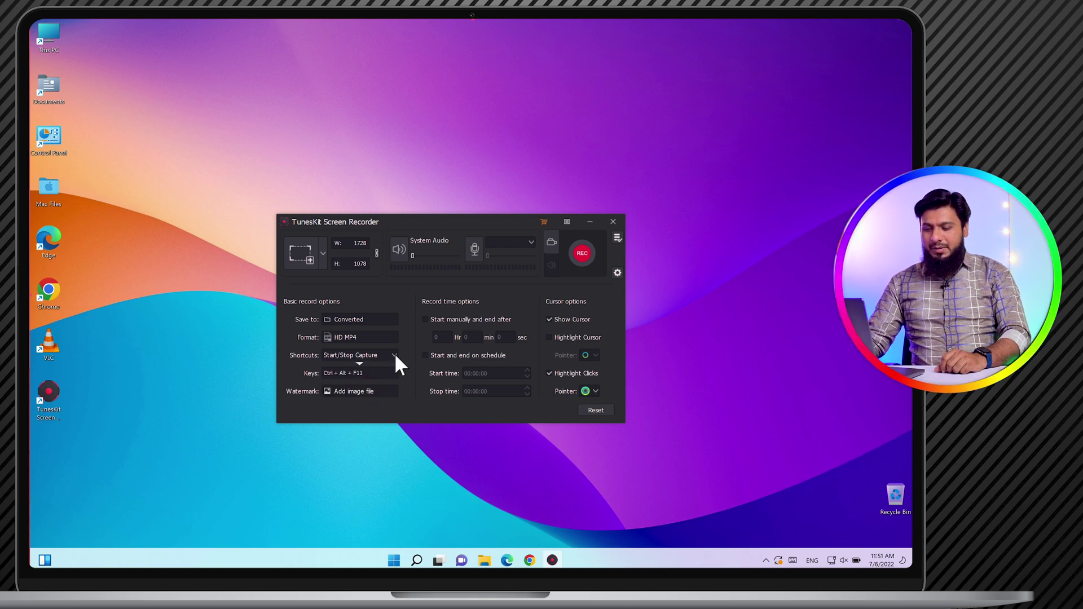
{"action": "left_click", "coordinate": [351, 391]}
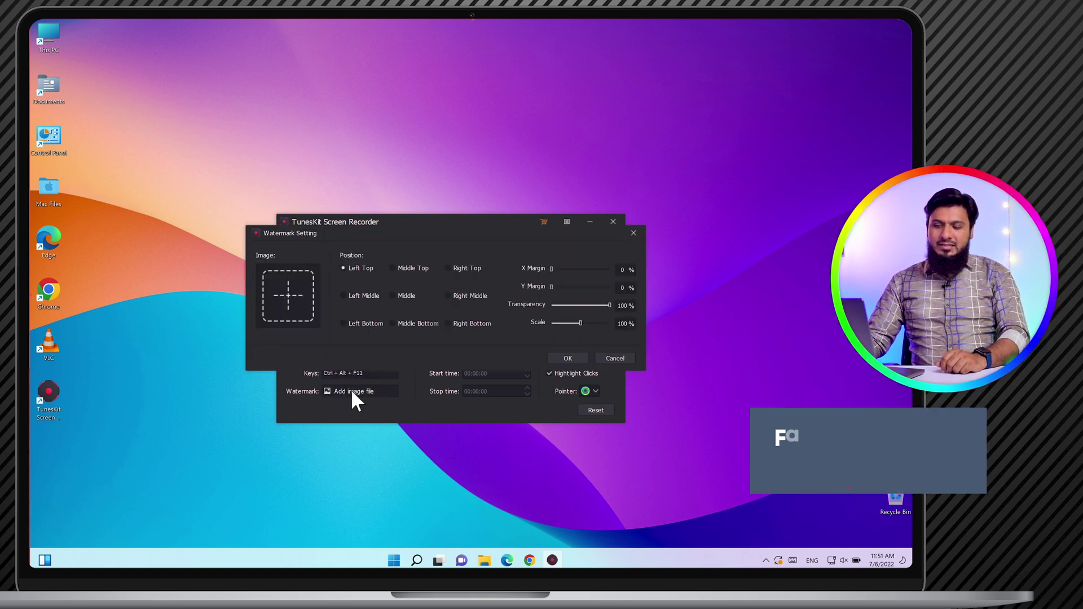
{"action": "left_click", "coordinate": [287, 306]}
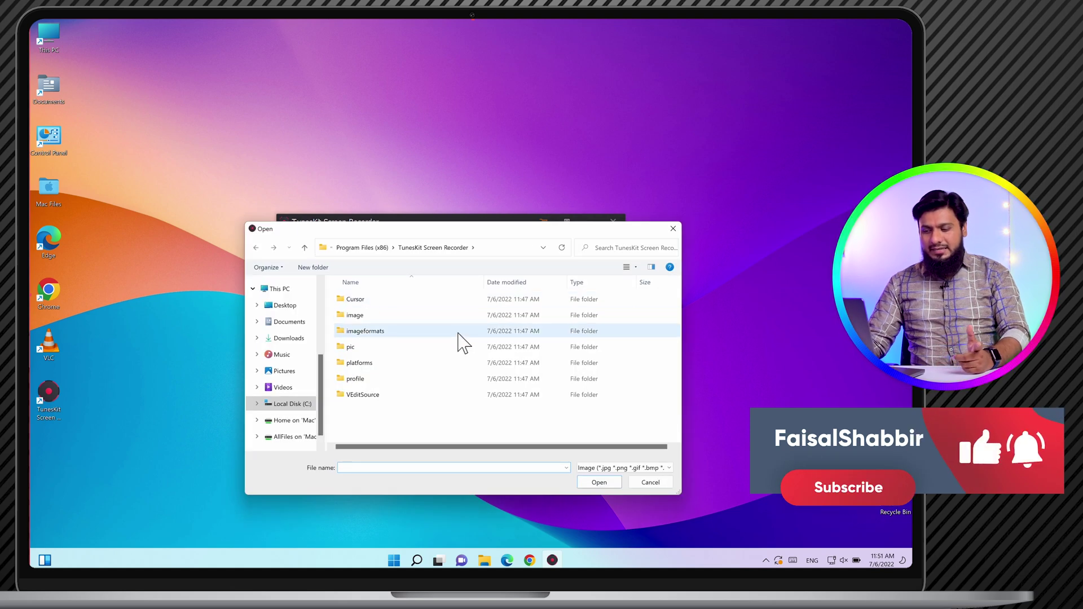
{"action": "left_click", "coordinate": [651, 483]}
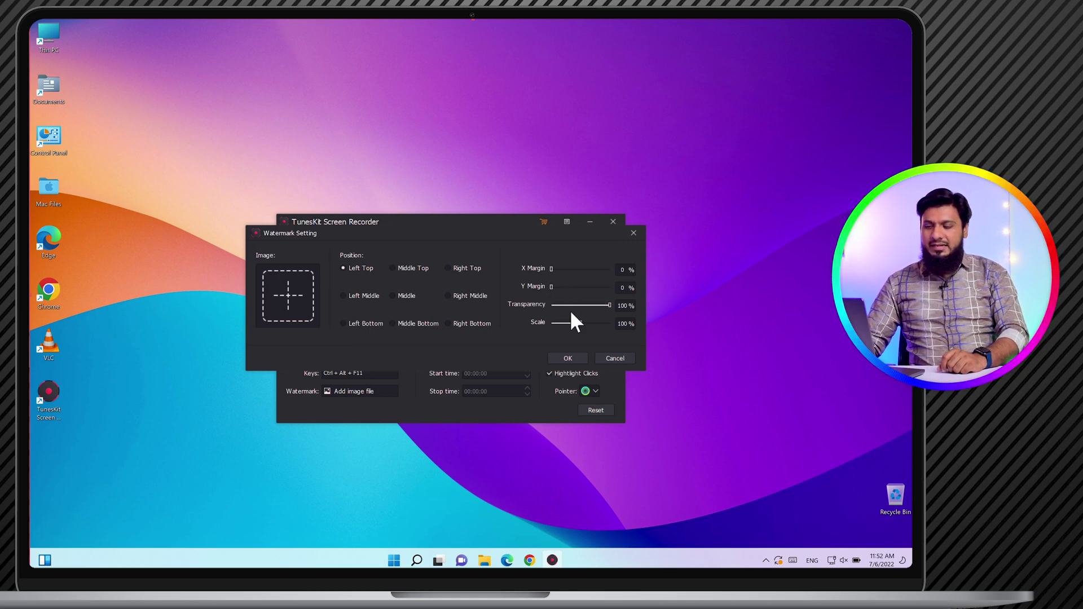
{"action": "left_click", "coordinate": [633, 233]}
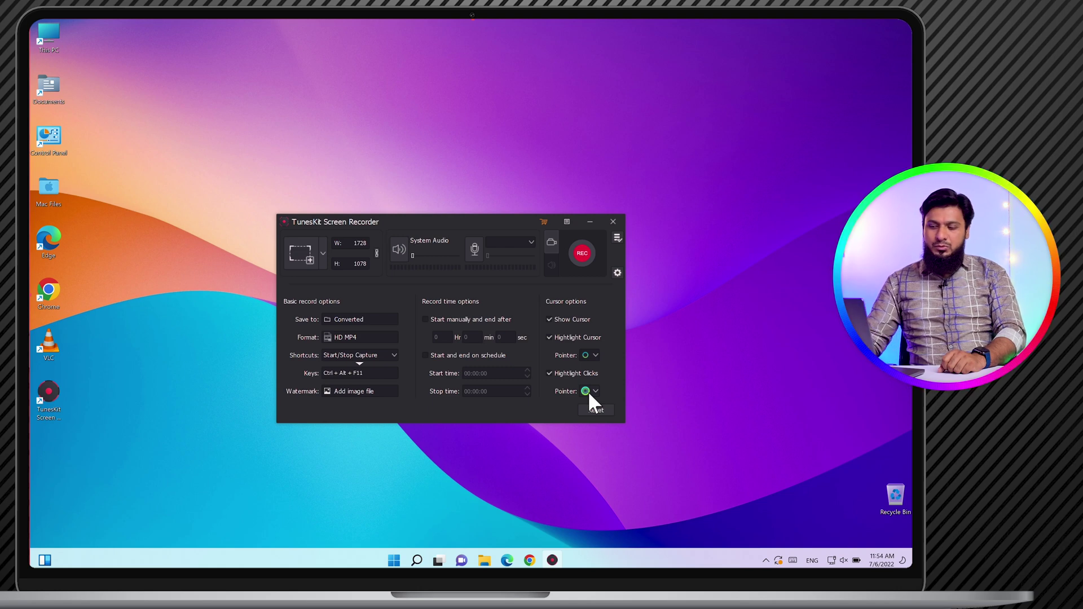
{"action": "left_click", "coordinate": [617, 273]}
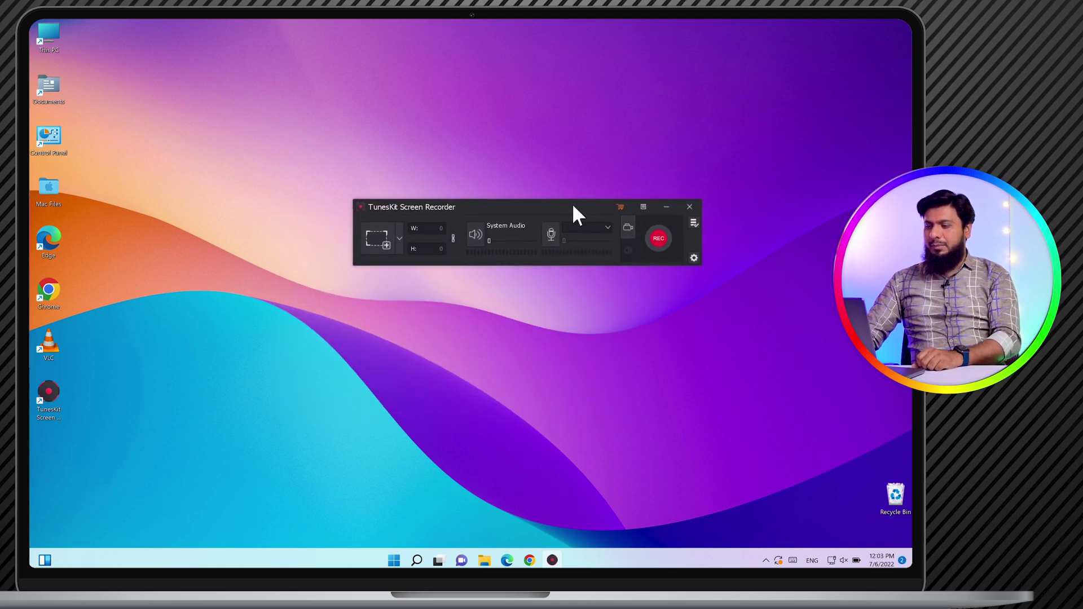
Draw a recording area over the whole desktop, about 1728 by 1082, and start recording
{"action": "left_click_drag", "start_coordinate": [574, 213], "coordinate": [544, 205]}
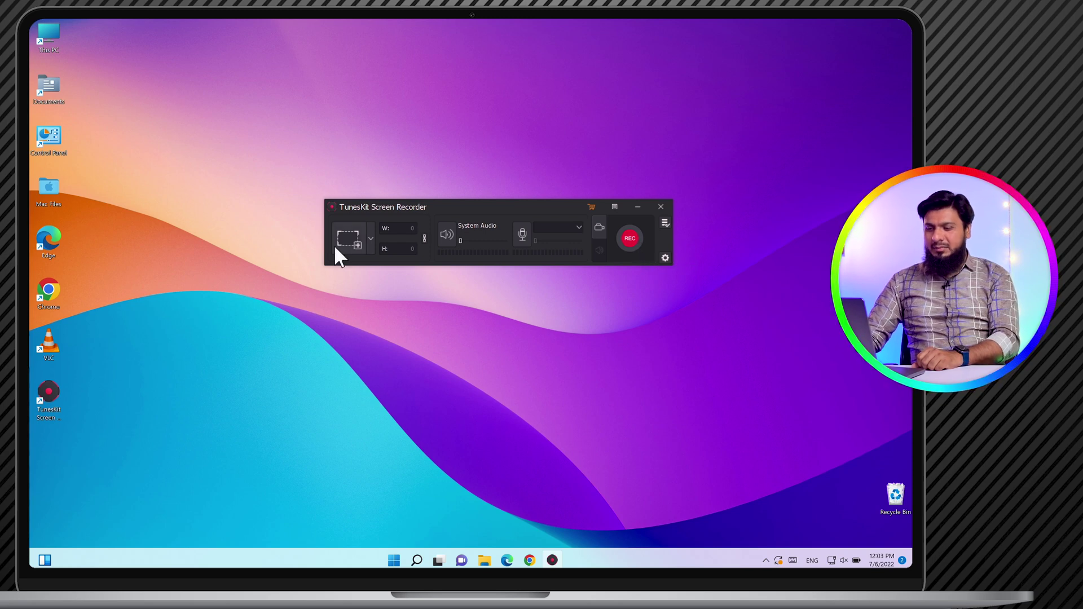
{"action": "left_click", "coordinate": [350, 246]}
{"action": "left_click_drag", "start_coordinate": [30, 19], "coordinate": [912, 568]}
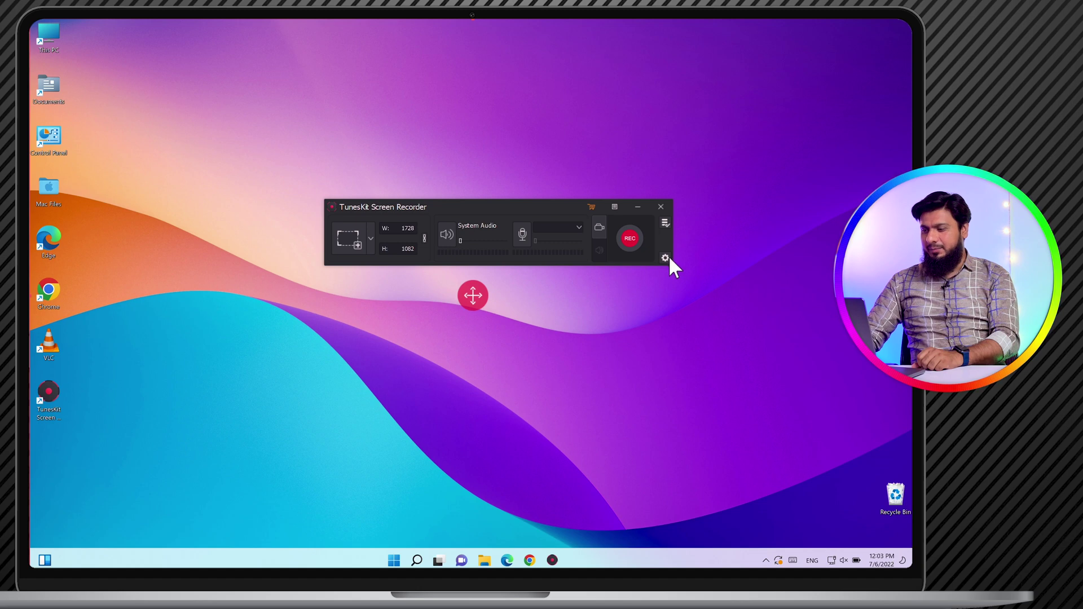
{"action": "left_click", "coordinate": [630, 238]}
{"action": "left_click", "coordinate": [427, 258]}
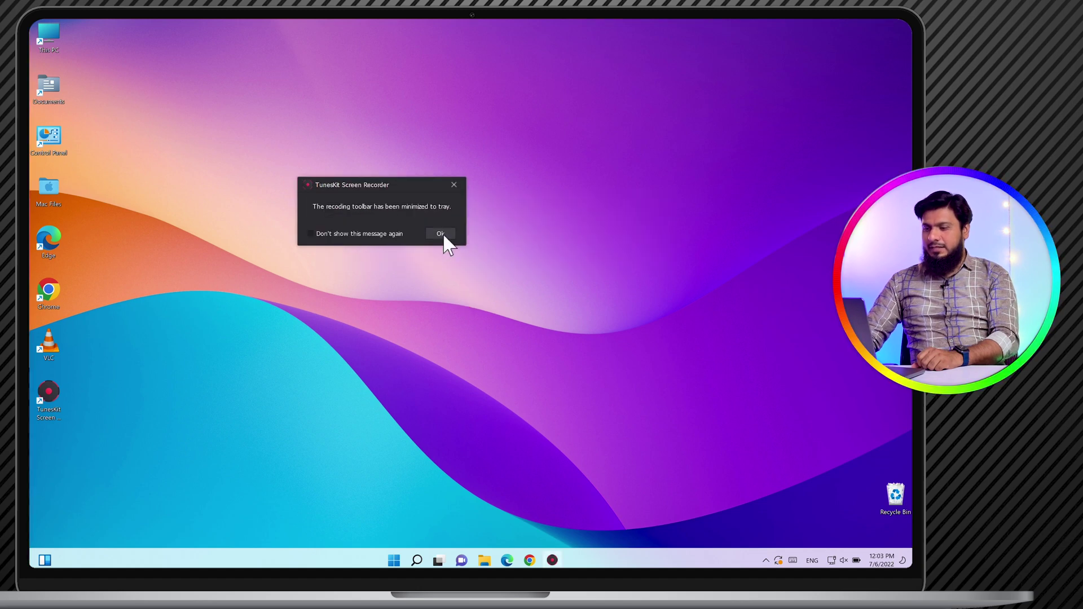
Dismiss the notice about the minimized recording toolbar and open This PC in a smaller window moved toward the desktop's upper left
{"action": "left_click", "coordinate": [443, 236]}
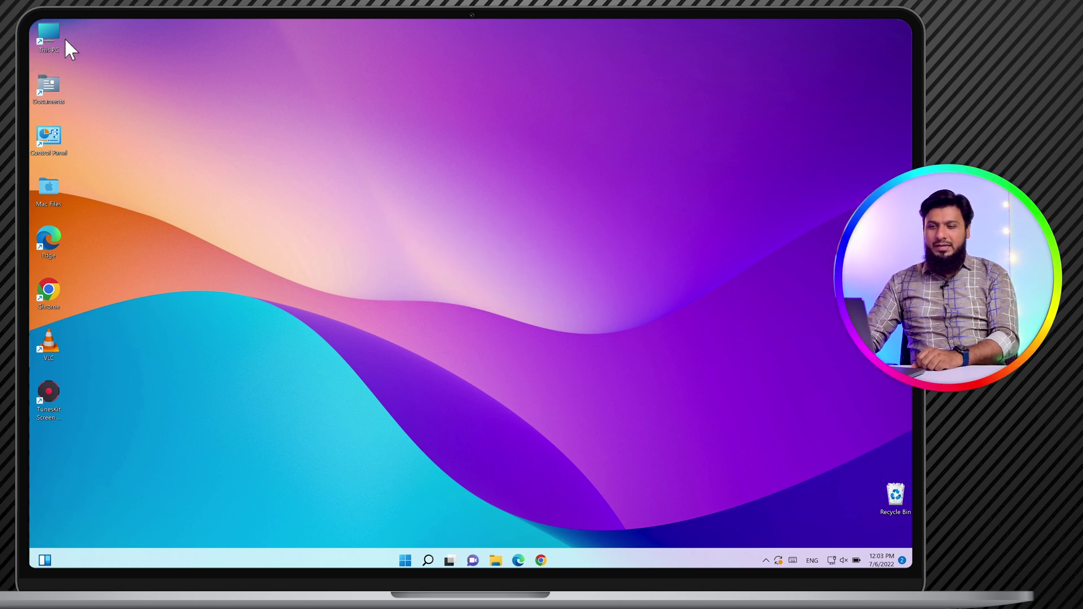
{"action": "double_click", "coordinate": [49, 34]}
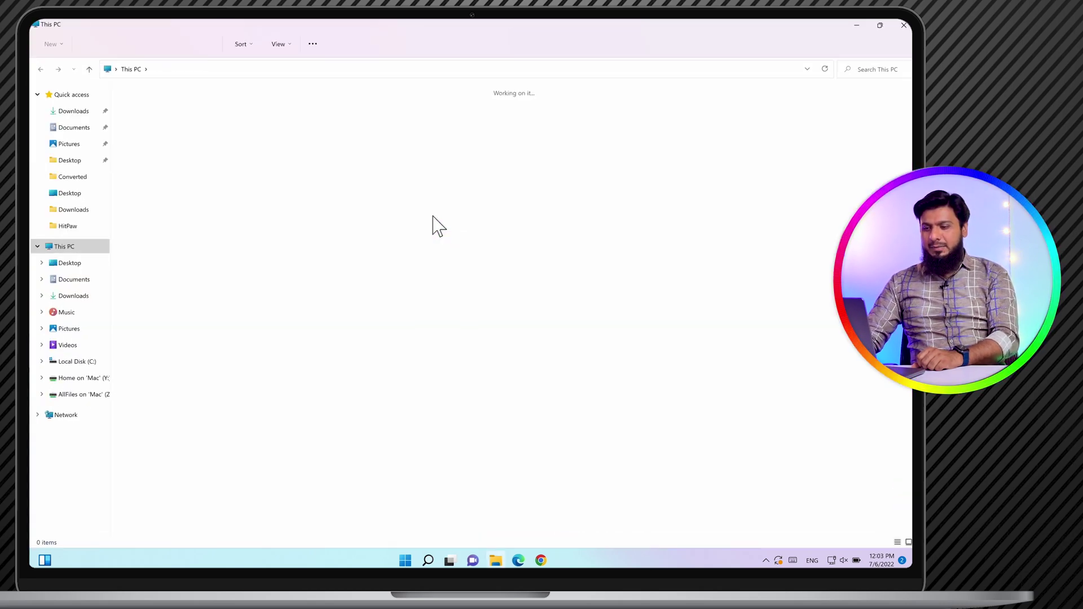
{"action": "left_click", "coordinate": [880, 25]}
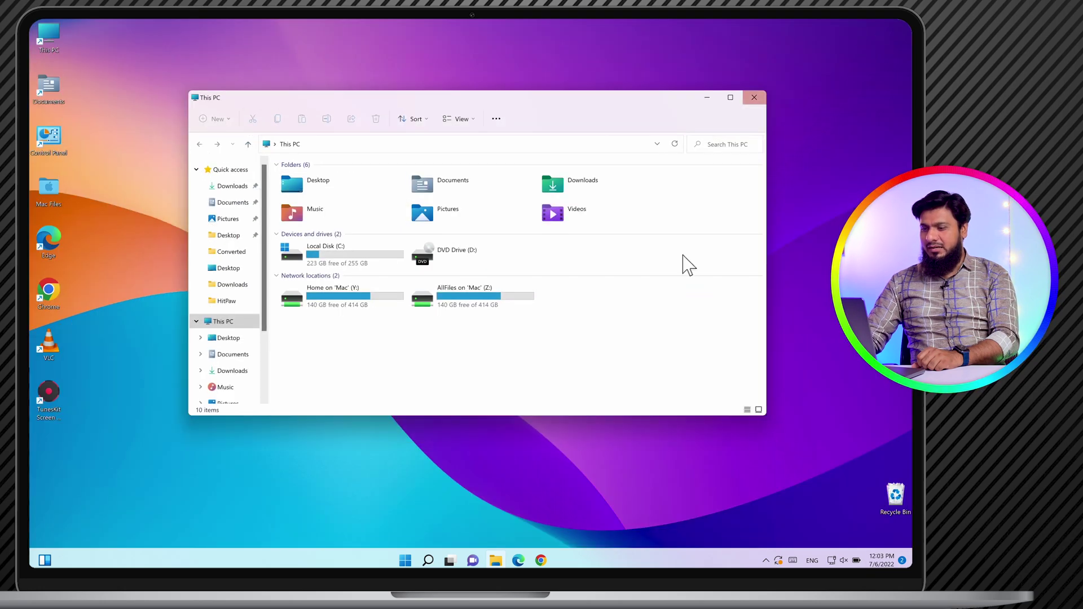
{"action": "left_click_drag", "start_coordinate": [587, 109], "coordinate": [473, 76]}
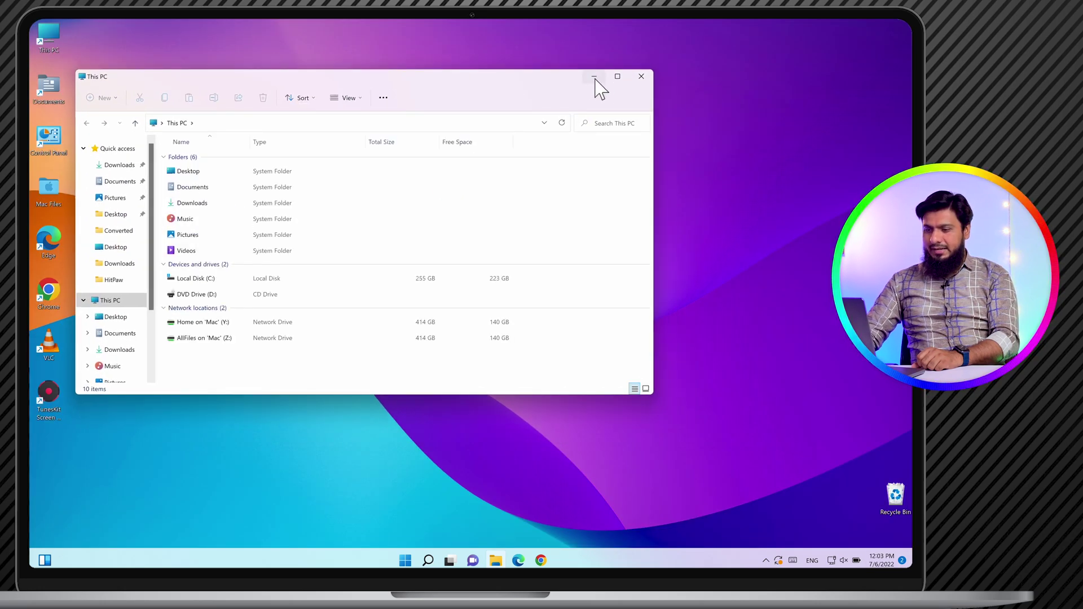
Browse the Documents folder, its ShareX subfolder and Quick access while recording, and close the File Explorer window
{"action": "double_click", "coordinate": [203, 188]}
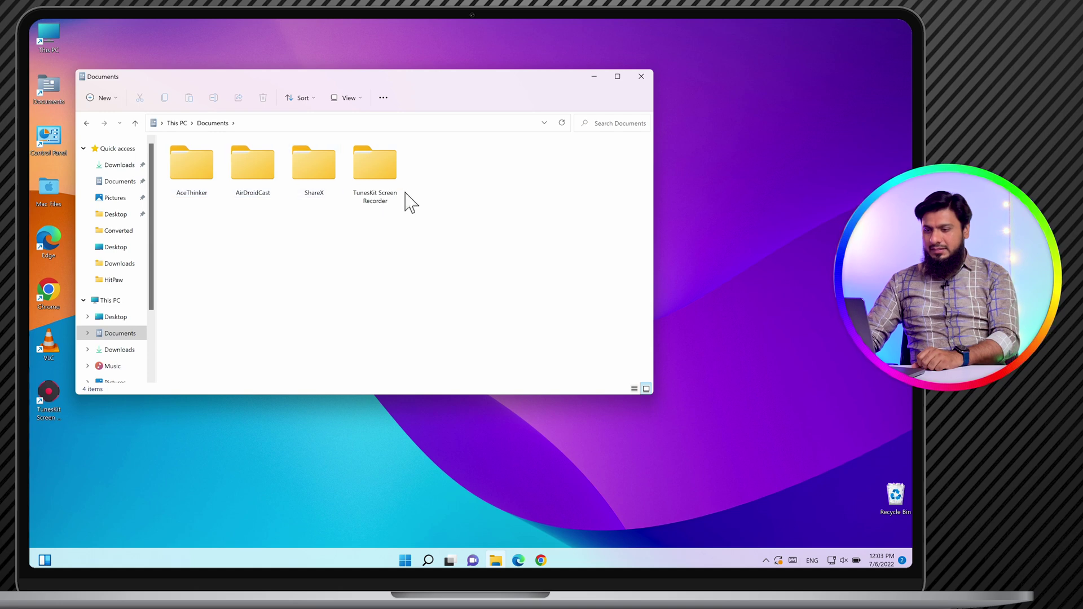
{"action": "double_click", "coordinate": [321, 181]}
{"action": "left_click_drag", "start_coordinate": [547, 326], "coordinate": [418, 321]}
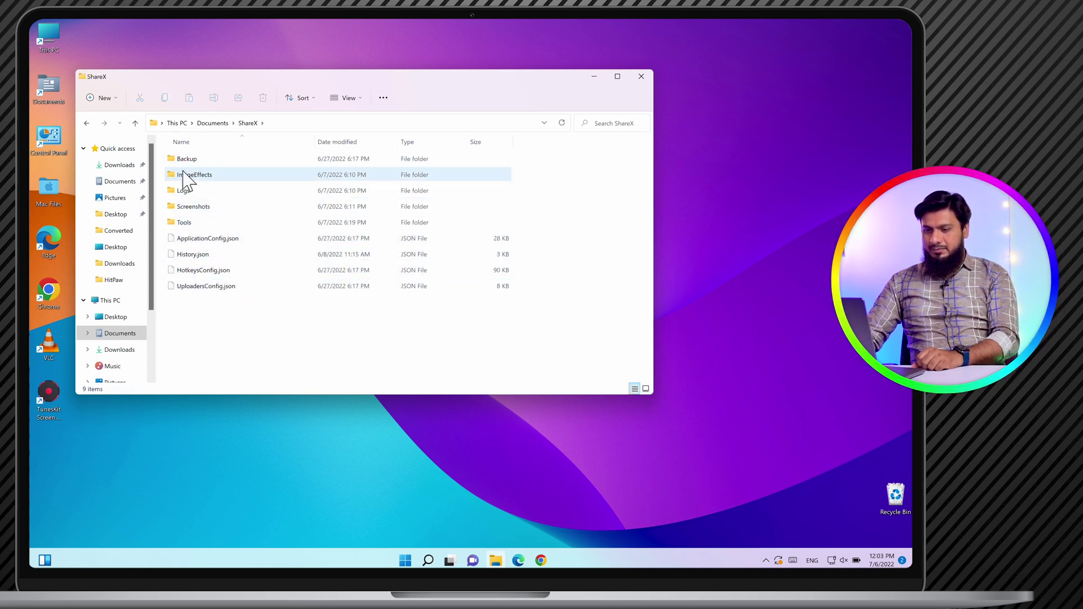
{"action": "left_click", "coordinate": [120, 165]}
{"action": "left_click", "coordinate": [117, 150]}
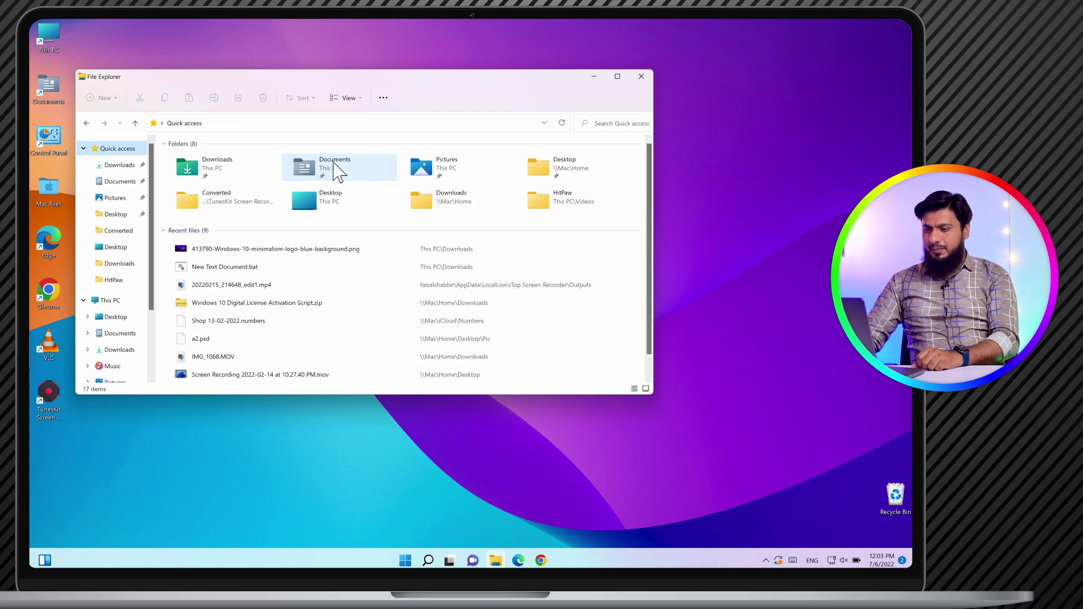
{"action": "left_click", "coordinate": [641, 78]}
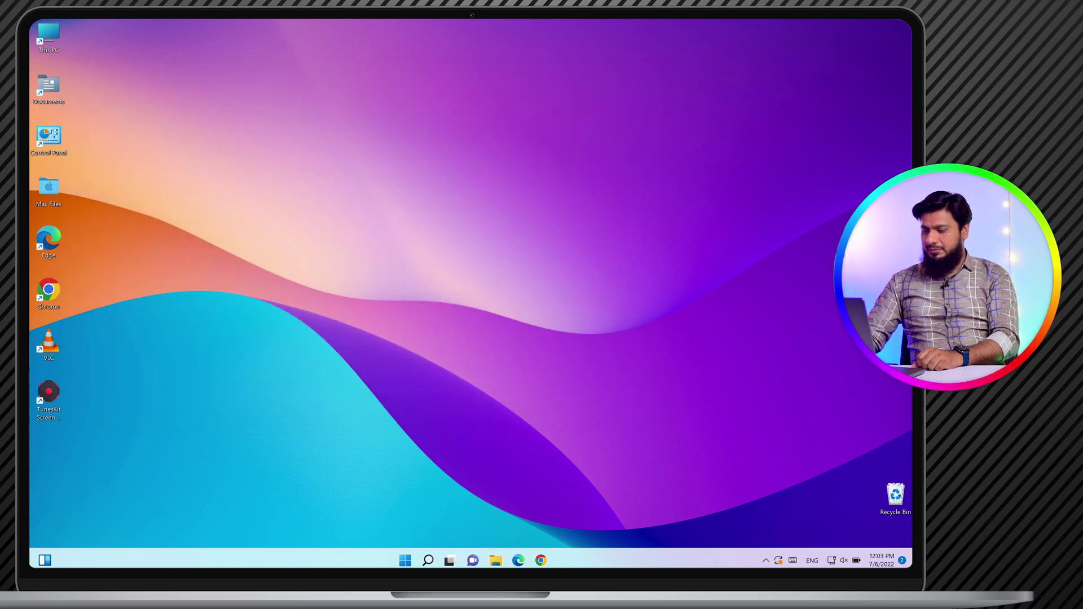
Bring the recording toolbar back from the system tray and stop the recording
{"action": "left_click", "coordinate": [766, 560]}
{"action": "left_click", "coordinate": [777, 511]}
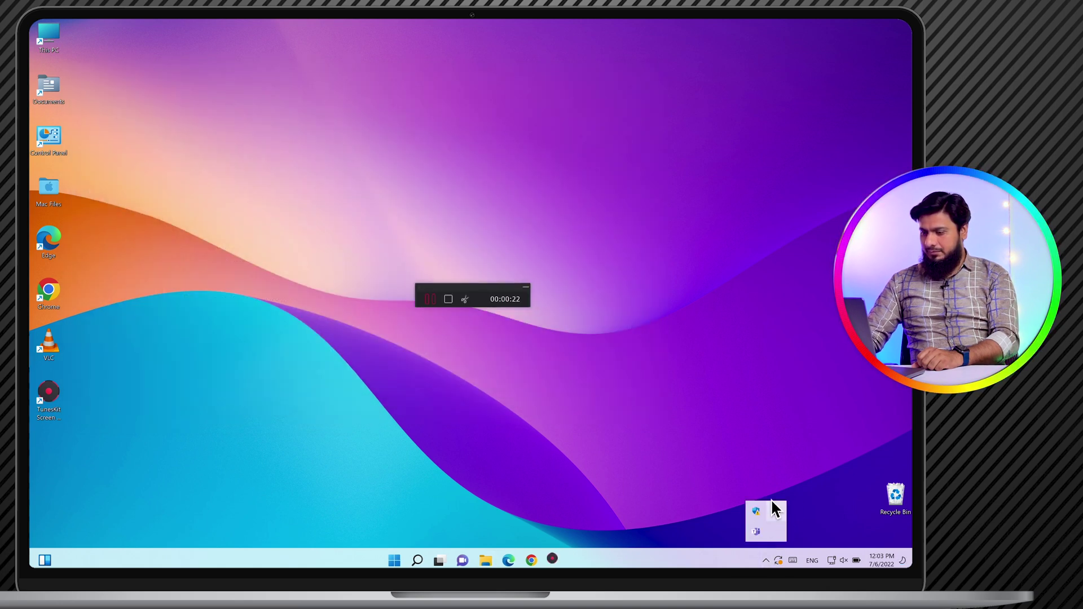
{"action": "left_click", "coordinate": [448, 299]}
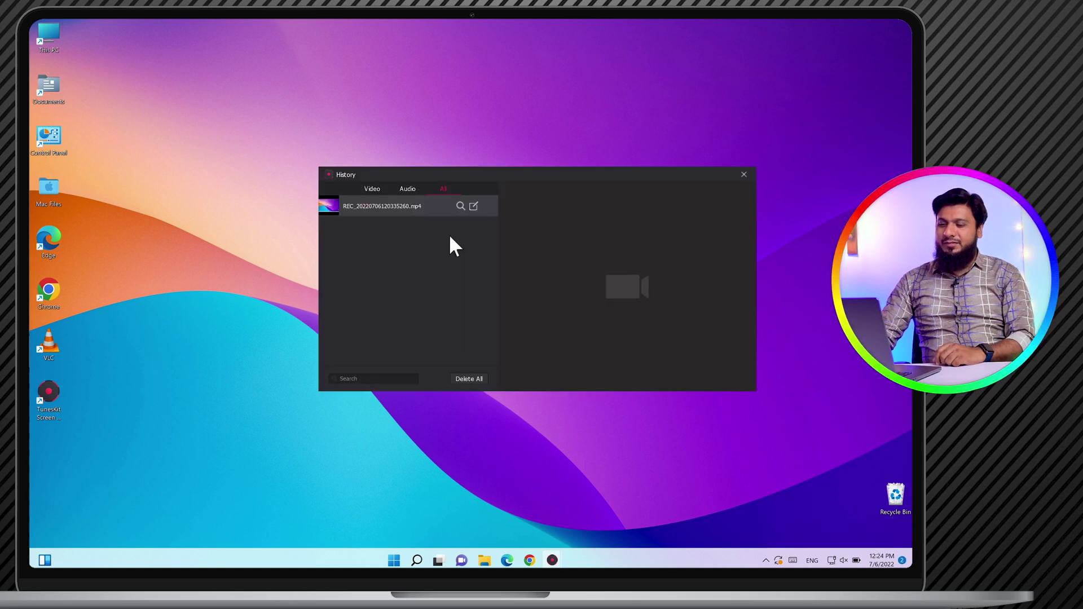
Locate the recorded MP4 from the History list, play it in a maximized player, and close the player and its folder
{"action": "left_click", "coordinate": [460, 207]}
{"action": "double_click", "coordinate": [217, 326]}
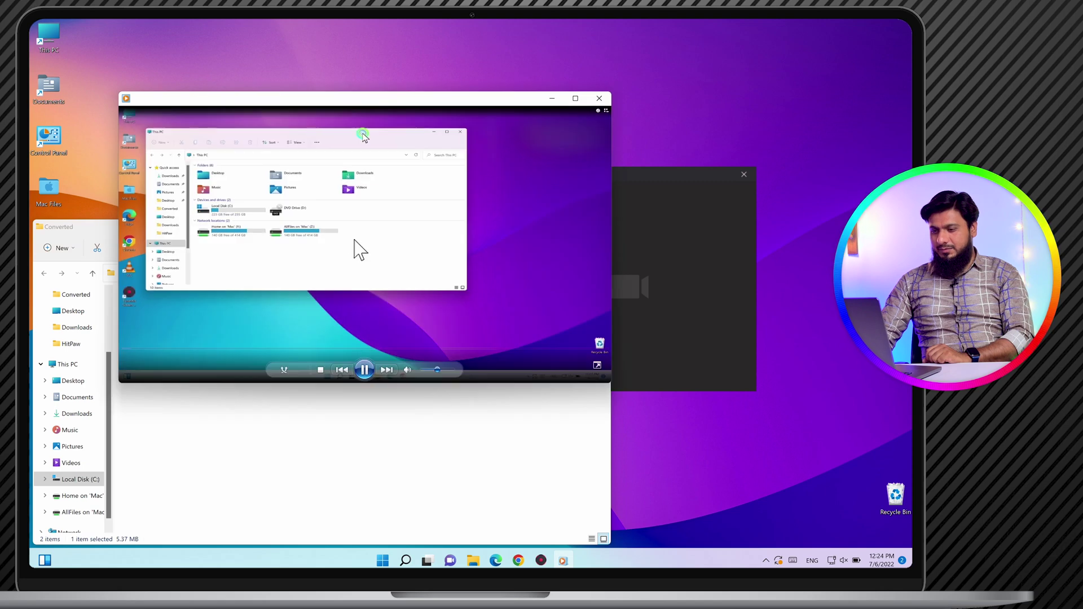
{"action": "left_click", "coordinate": [575, 98]}
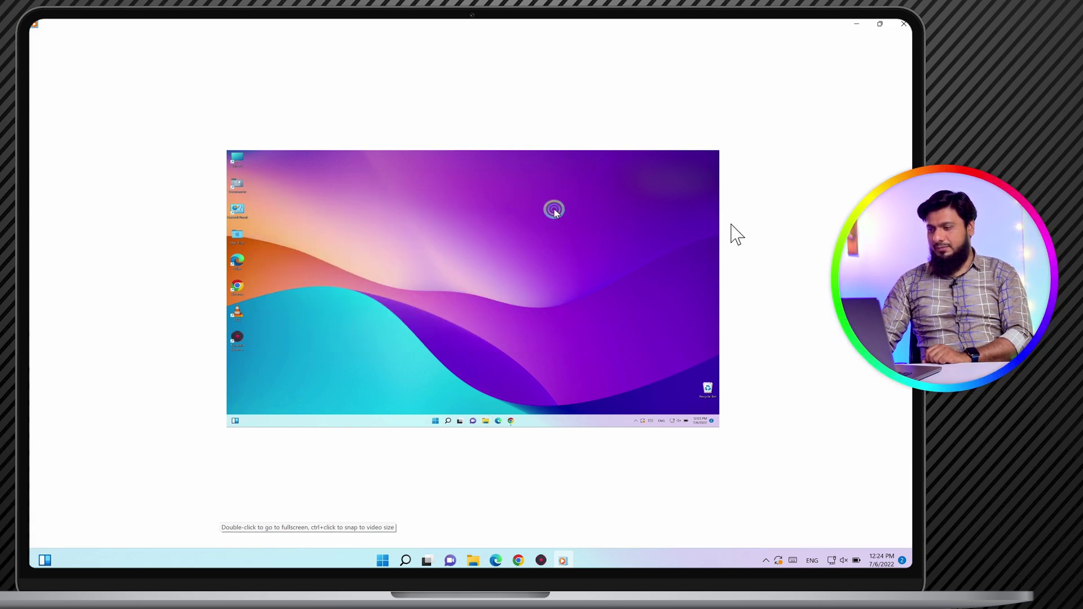
{"action": "left_click", "coordinate": [903, 25]}
{"action": "left_click", "coordinate": [599, 227]}
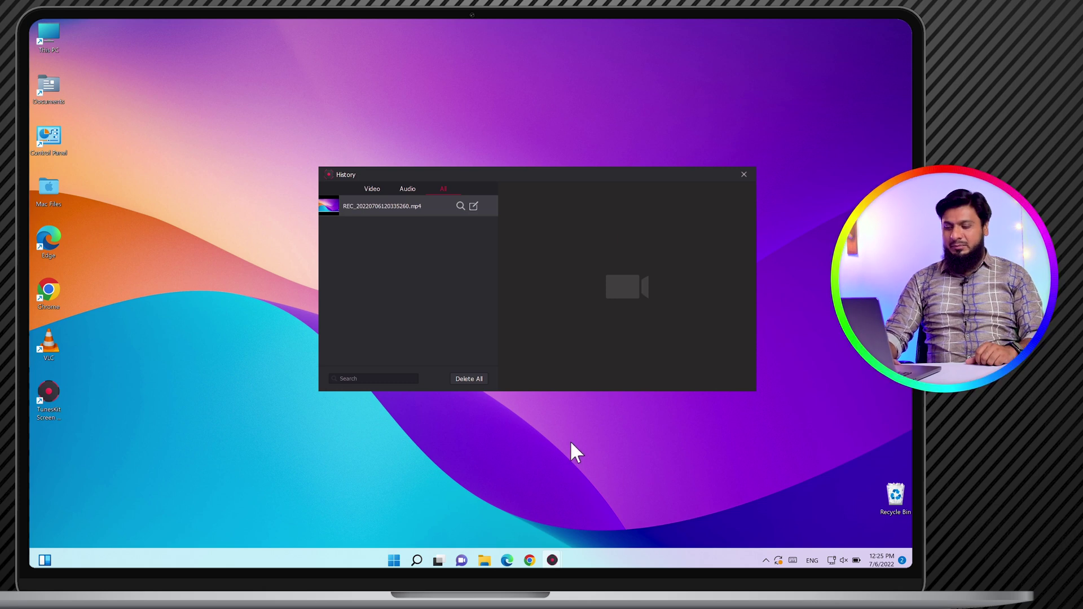
Switch to Chrome, examine the TunesKit Screen Recorder for Windows plans, highlight the Perpetual Plan price, and minimize the browser
{"action": "left_click", "coordinate": [530, 561]}
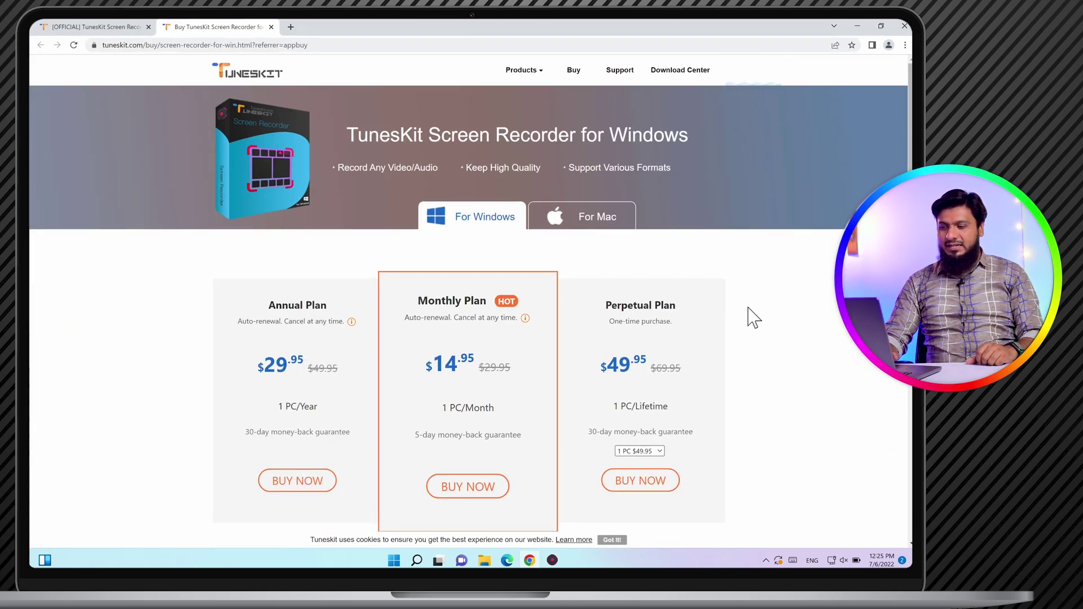
{"action": "triple_click", "coordinate": [630, 360]}
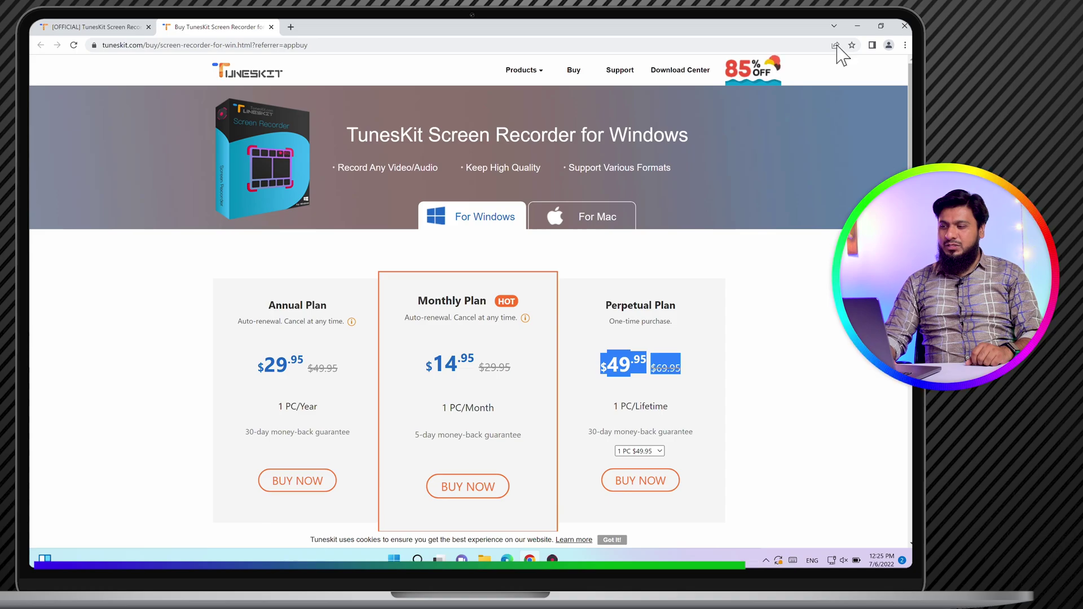
{"action": "left_click", "coordinate": [858, 26]}
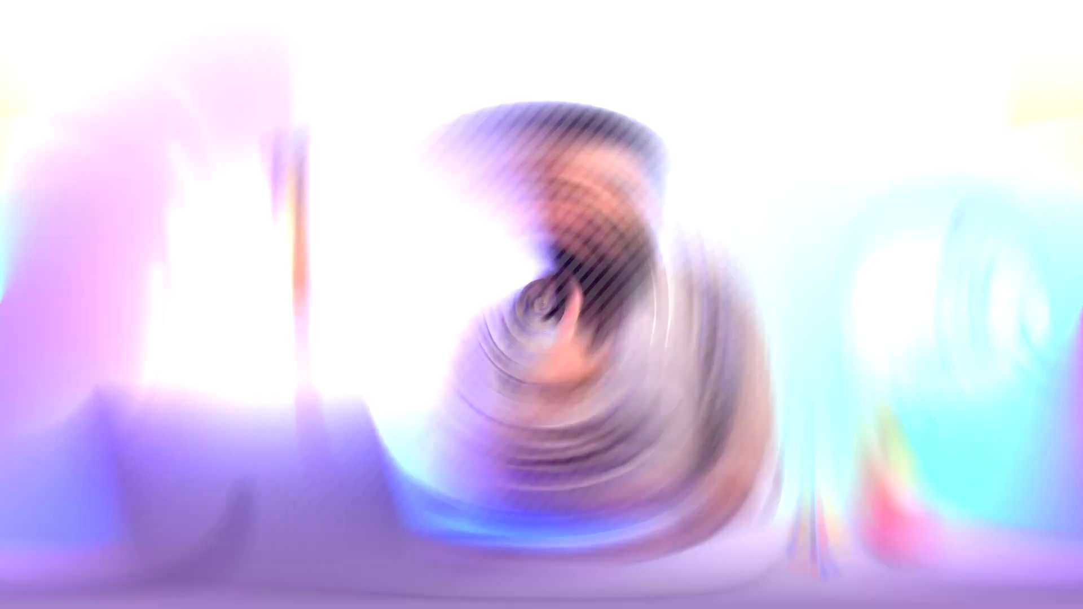